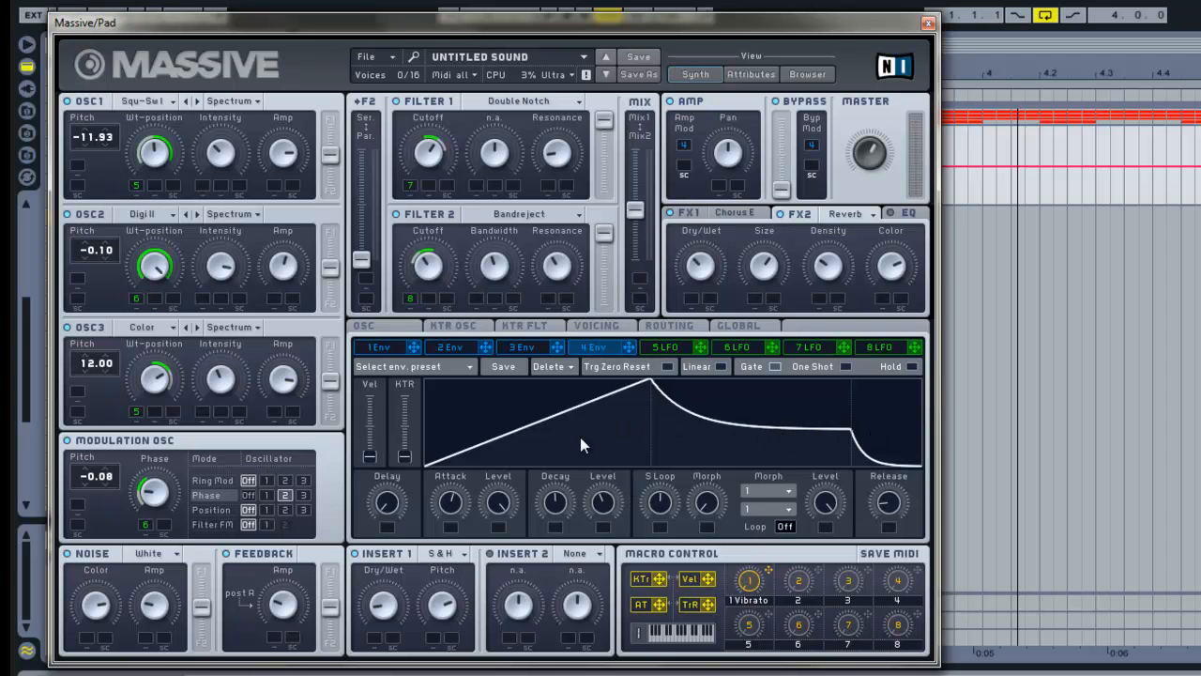
- Shape envelope 4 with a higher decay level, slightly longer attack and longer release, and close the Massive window
{"action": "left_click_drag", "start_coordinate": [708, 433], "coordinate": [707, 390]}
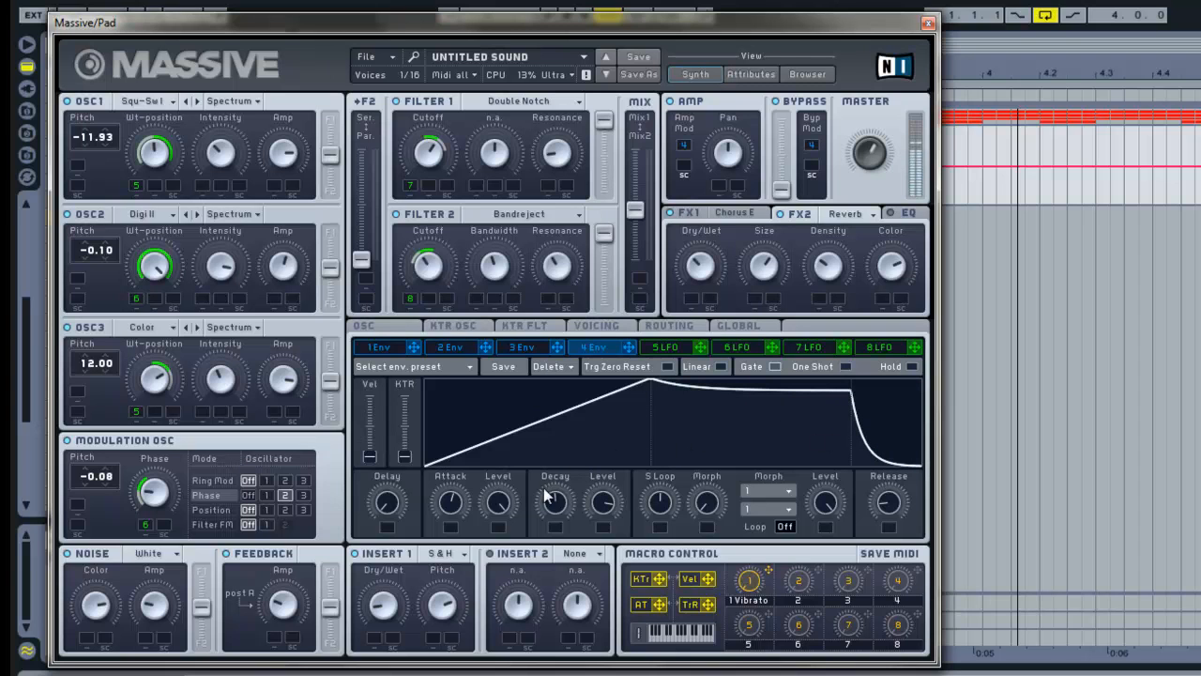
{"action": "scroll", "coordinate": [460, 504], "scroll_direction": "up", "scroll_amount": 3}
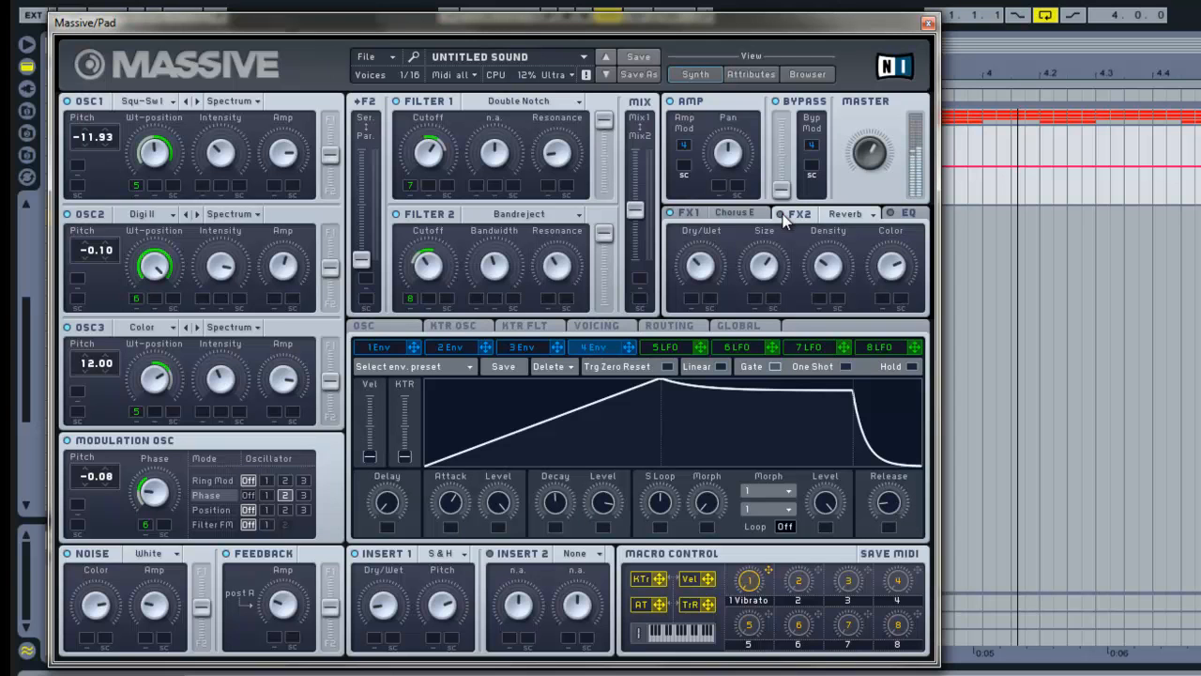
{"action": "left_click_drag", "start_coordinate": [899, 499], "coordinate": [883, 419]}
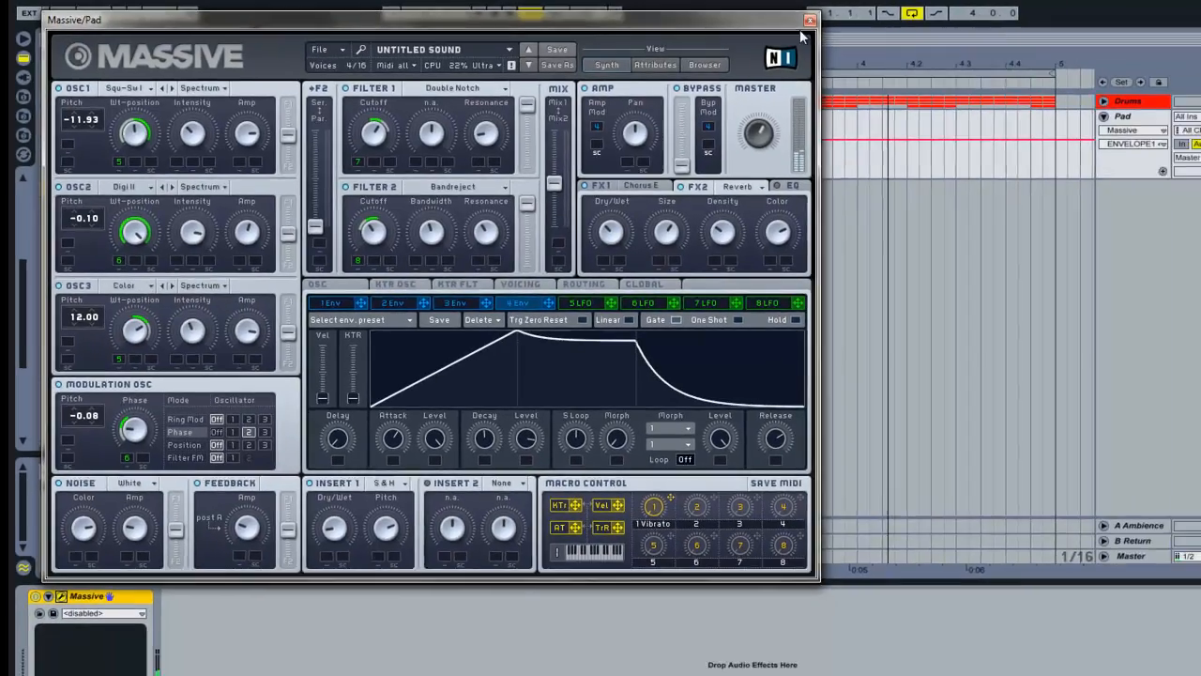
{"action": "left_click", "coordinate": [927, 23]}
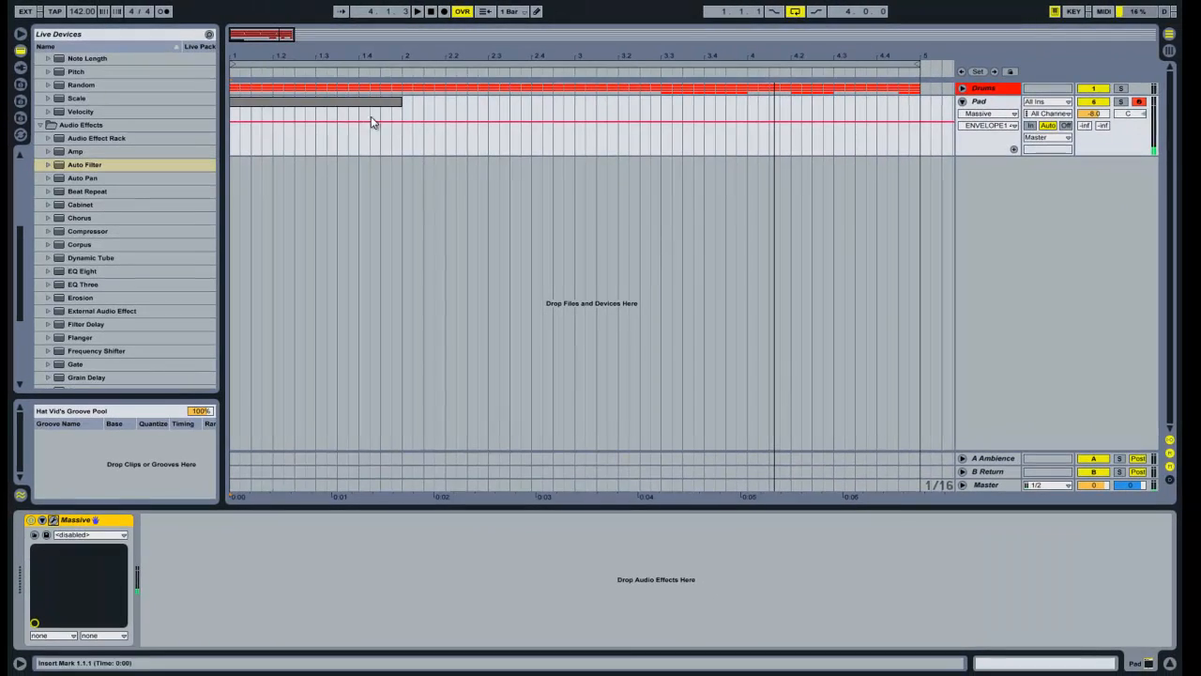
- Record a four-bar MIDI chord performance on the Pad track from 1.1.1, ending with recording and playback stopped
{"action": "left_click", "coordinate": [235, 135]}
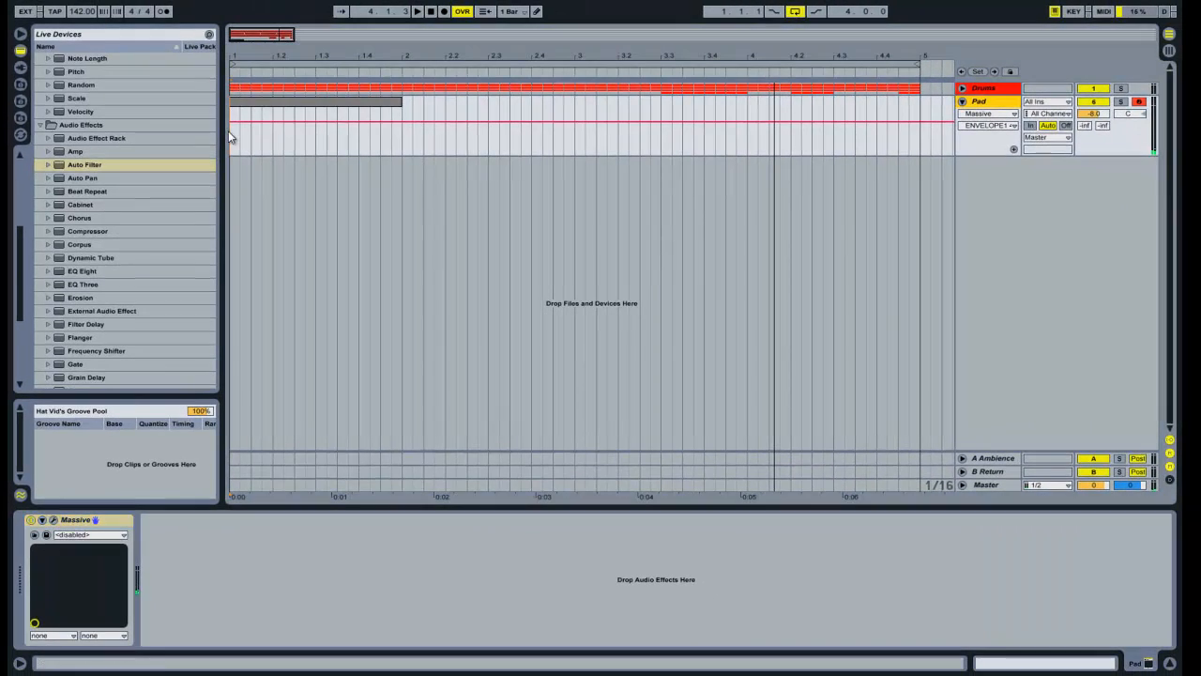
{"action": "left_click", "coordinate": [962, 89]}
{"action": "left_click", "coordinate": [962, 88]}
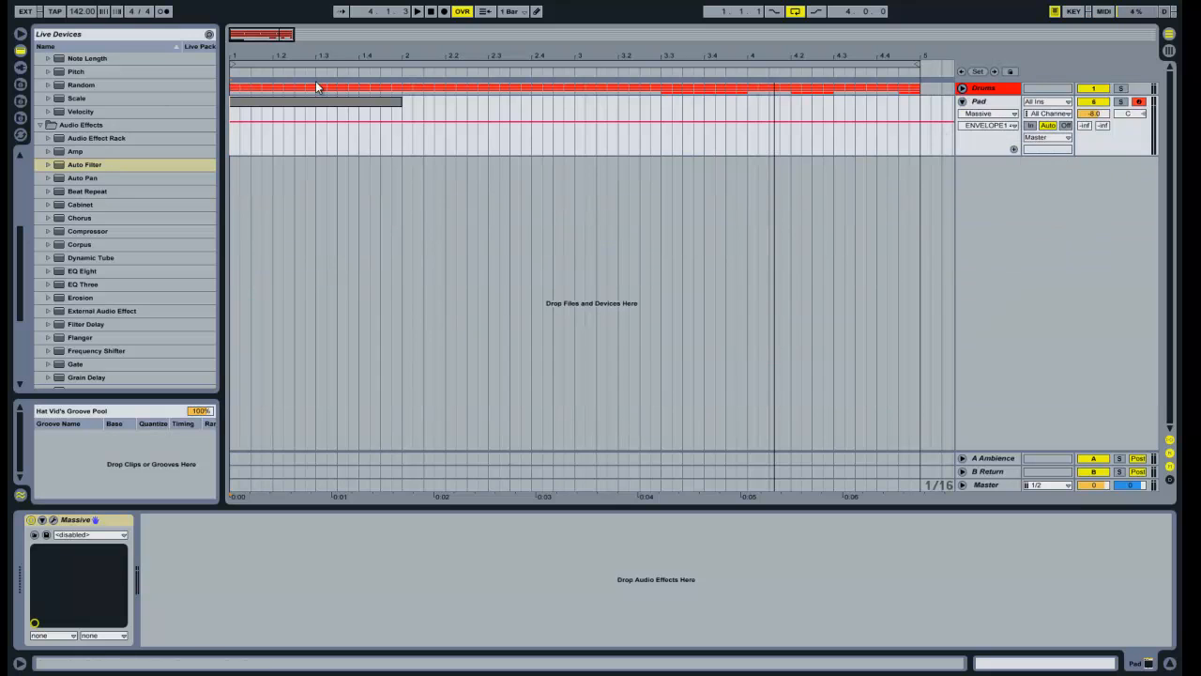
{"action": "left_click", "coordinate": [444, 13]}
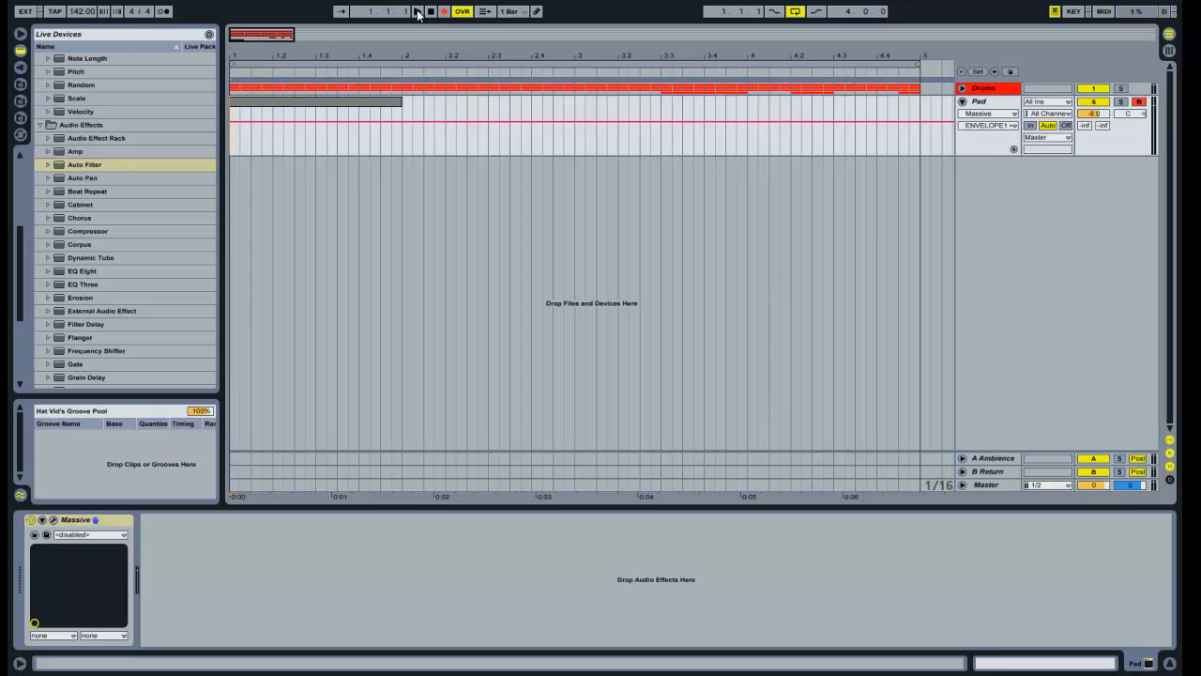
{"action": "left_click", "coordinate": [417, 13]}
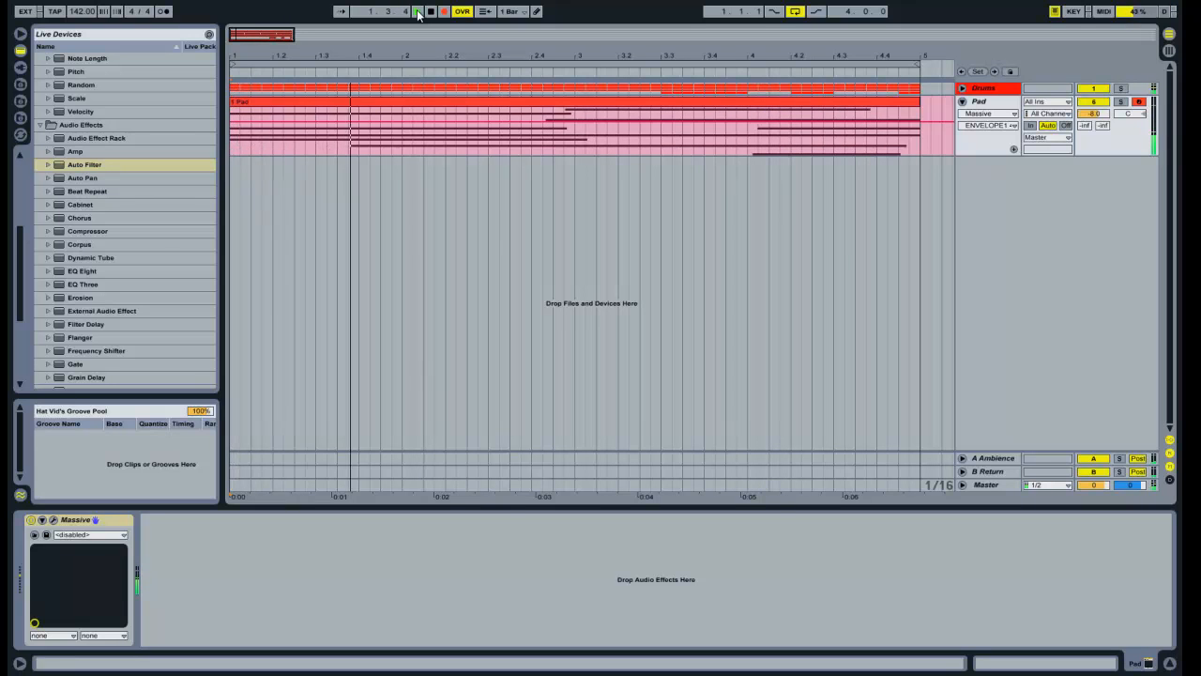
{"action": "key", "text": "F9"}
{"action": "key", "text": "space"}
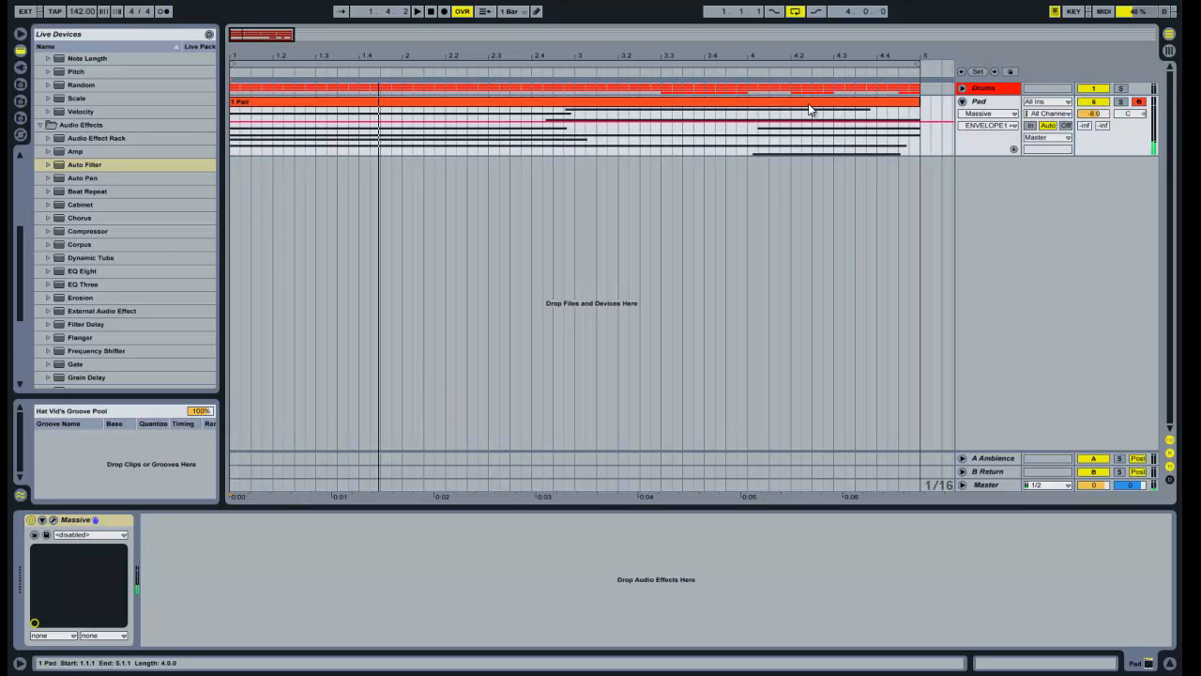
- Open the recorded Pad clip's notes and raise the low C#2 note at 8.1.1 to D#2
{"action": "left_click", "coordinate": [809, 105]}
{"action": "key", "text": "shift+Tab"}
{"action": "left_click", "coordinate": [1060, 565]}
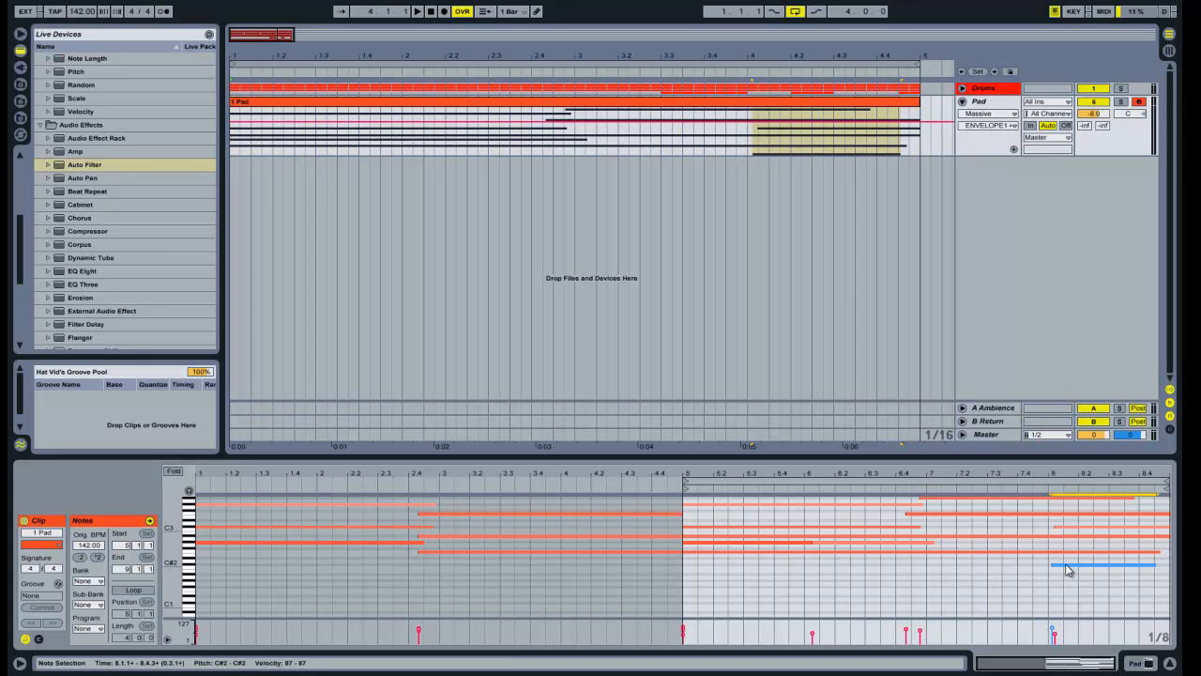
{"action": "left_click_drag", "start_coordinate": [1066, 564], "coordinate": [1068, 533]}
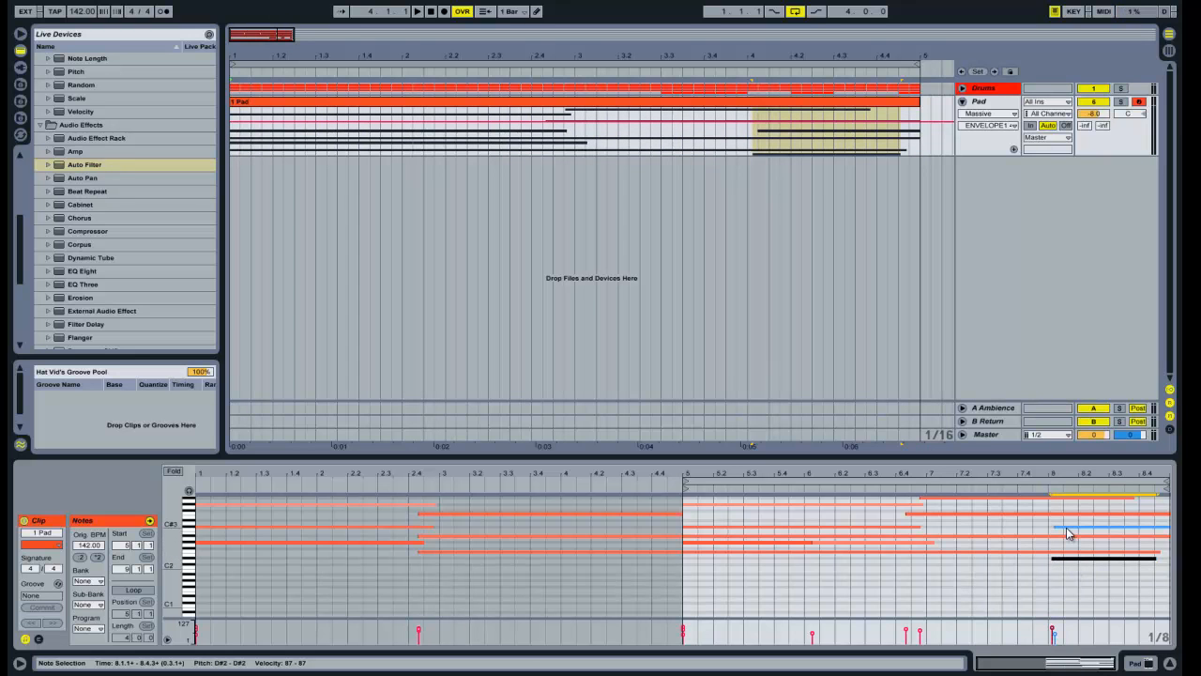
- Shorten the long F3 and F2 notes in the Pad clip so both end at 8.1.1
{"action": "left_click", "coordinate": [1149, 515]}
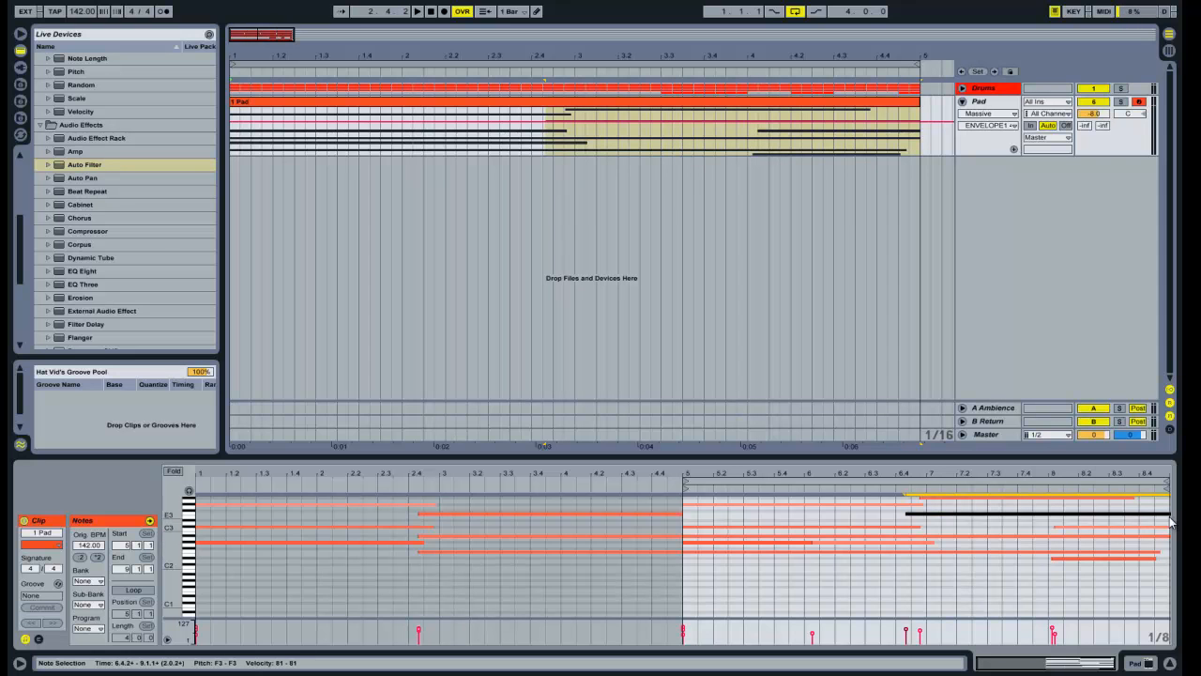
{"action": "left_click_drag", "start_coordinate": [1150, 515], "coordinate": [1041, 509]}
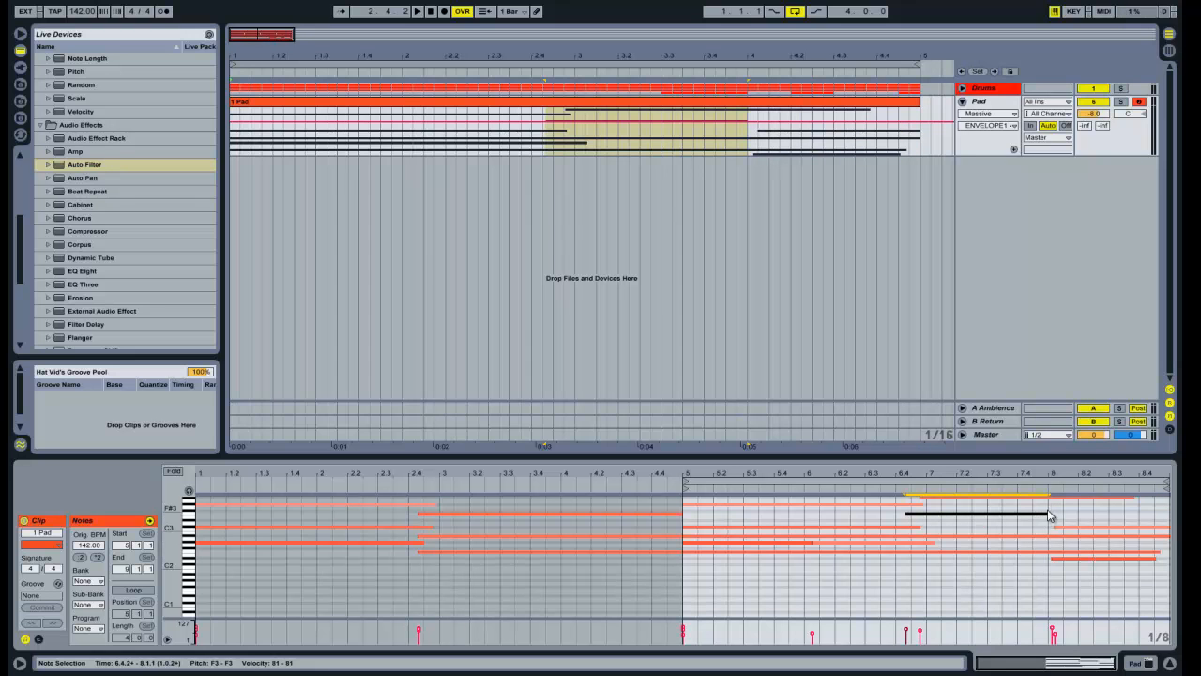
{"action": "left_click", "coordinate": [1073, 538]}
{"action": "left_click", "coordinate": [1071, 537]}
{"action": "left_click_drag", "start_coordinate": [1073, 541], "coordinate": [1068, 557]}
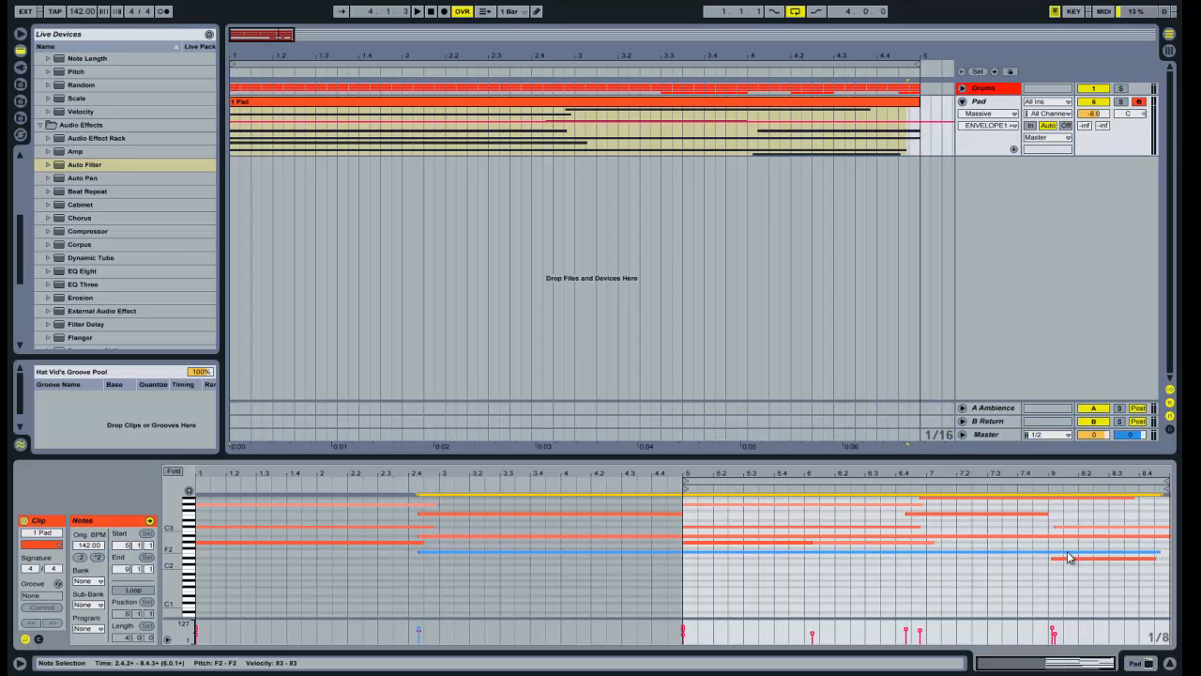
{"action": "left_click_drag", "start_coordinate": [1160, 551], "coordinate": [1048, 551]}
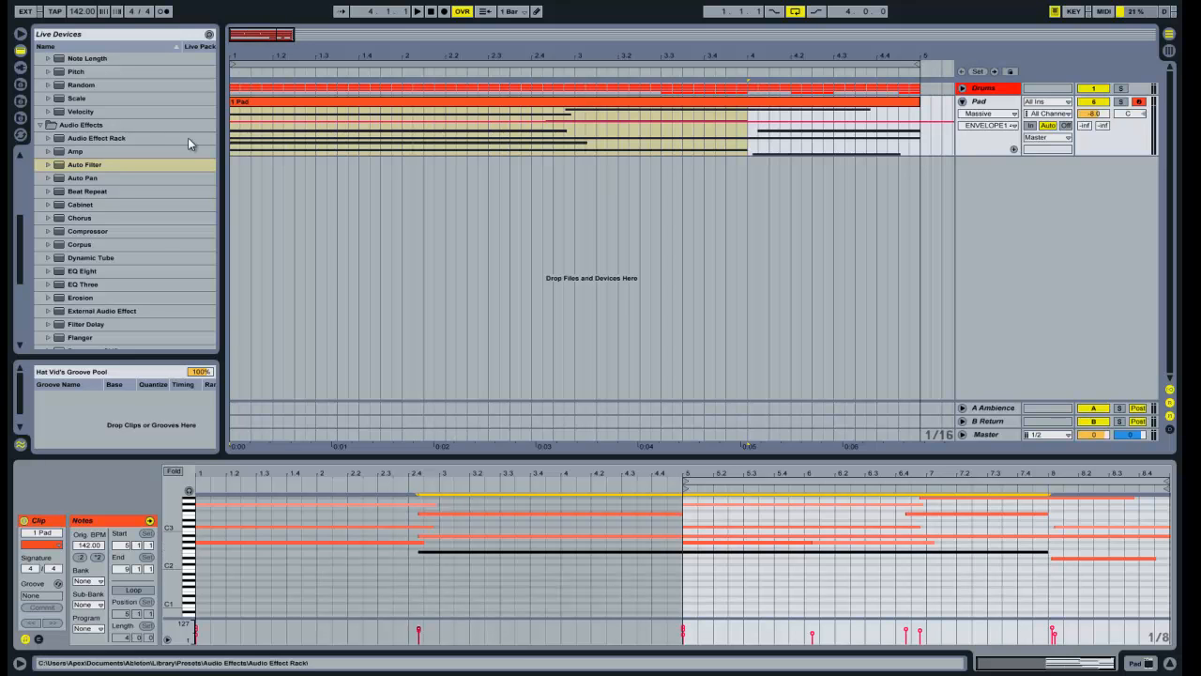
- Play back the edited Pad part from 1.1.1 together with the drums
{"action": "left_click", "coordinate": [235, 148]}
{"action": "key", "text": "space"}
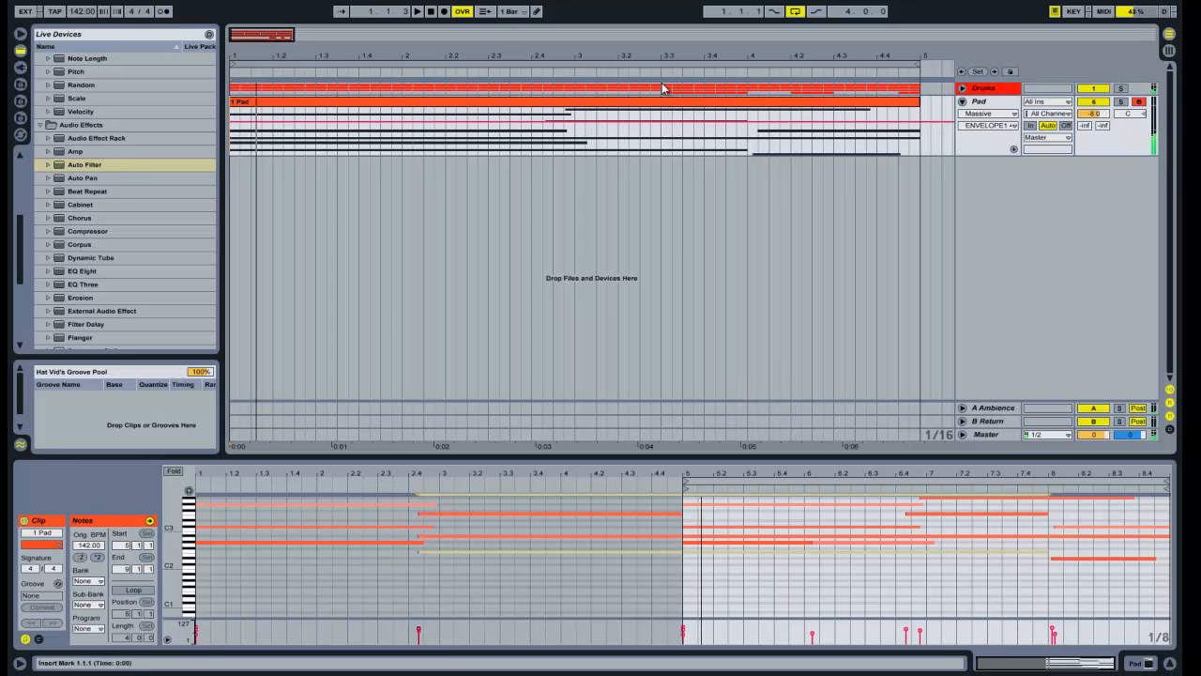
{"action": "key", "text": "space"}
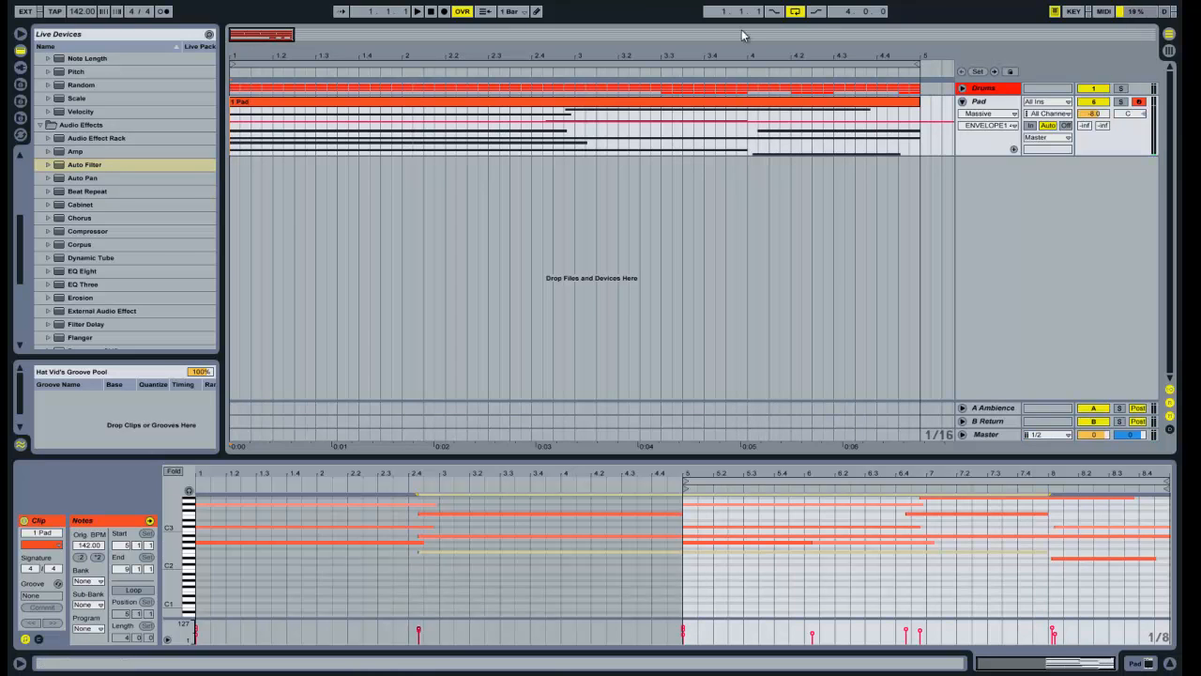
{"action": "mouse_move", "coordinate": [294, 28]}
{"action": "left_mouse_down"}
{"action": "mouse_move", "coordinate": [495, 27]}
{"action": "mouse_move", "coordinate": [295, 25]}
{"action": "left_mouse_up"}
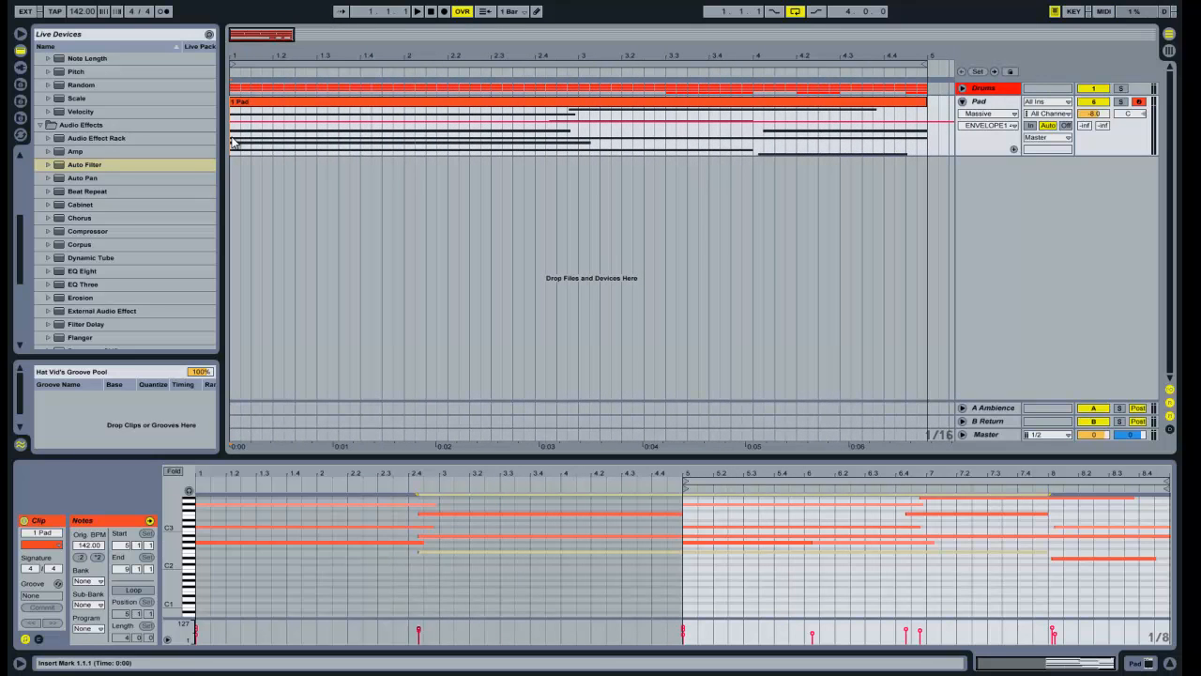
- Show the Pad track's devices, replay the loop and check the Massive synth settings
{"action": "left_click", "coordinate": [1142, 663]}
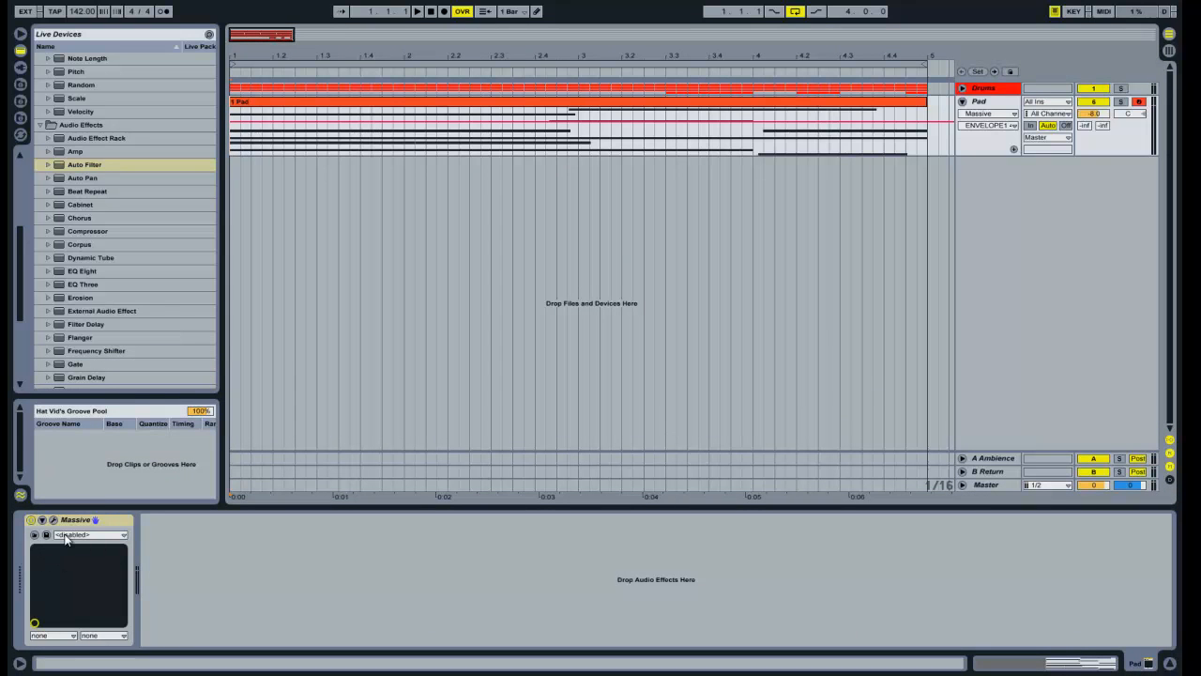
{"action": "key", "text": "space"}
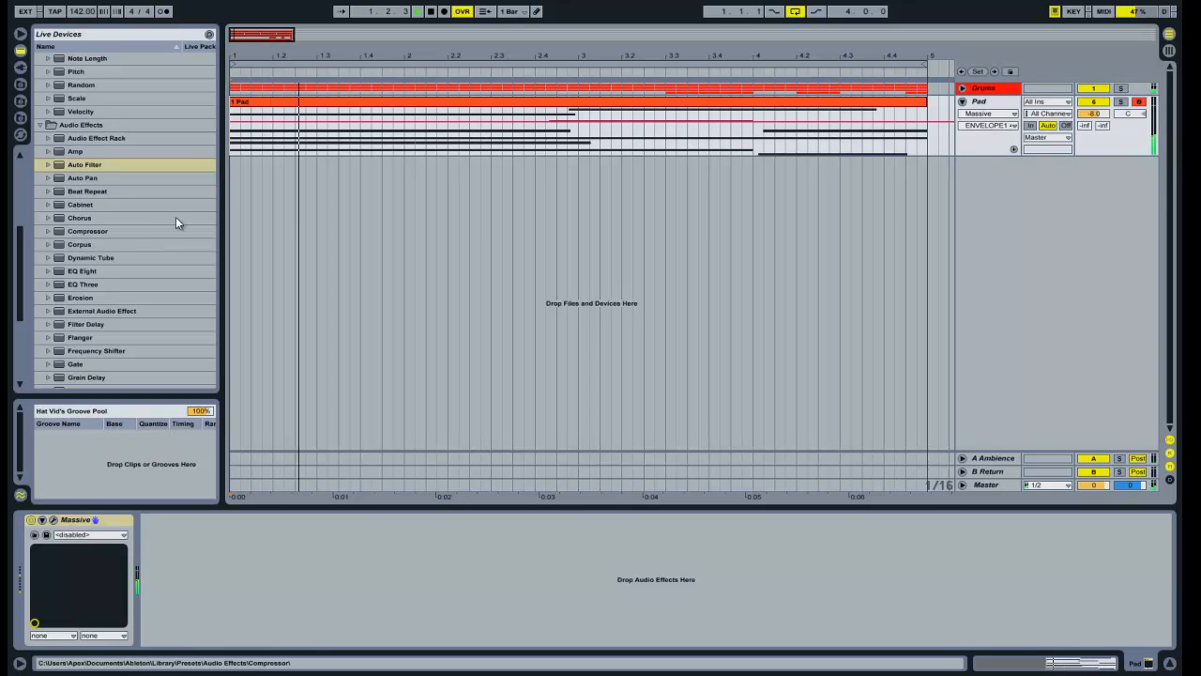
{"action": "key", "text": "space"}
{"action": "left_click", "coordinate": [54, 518]}
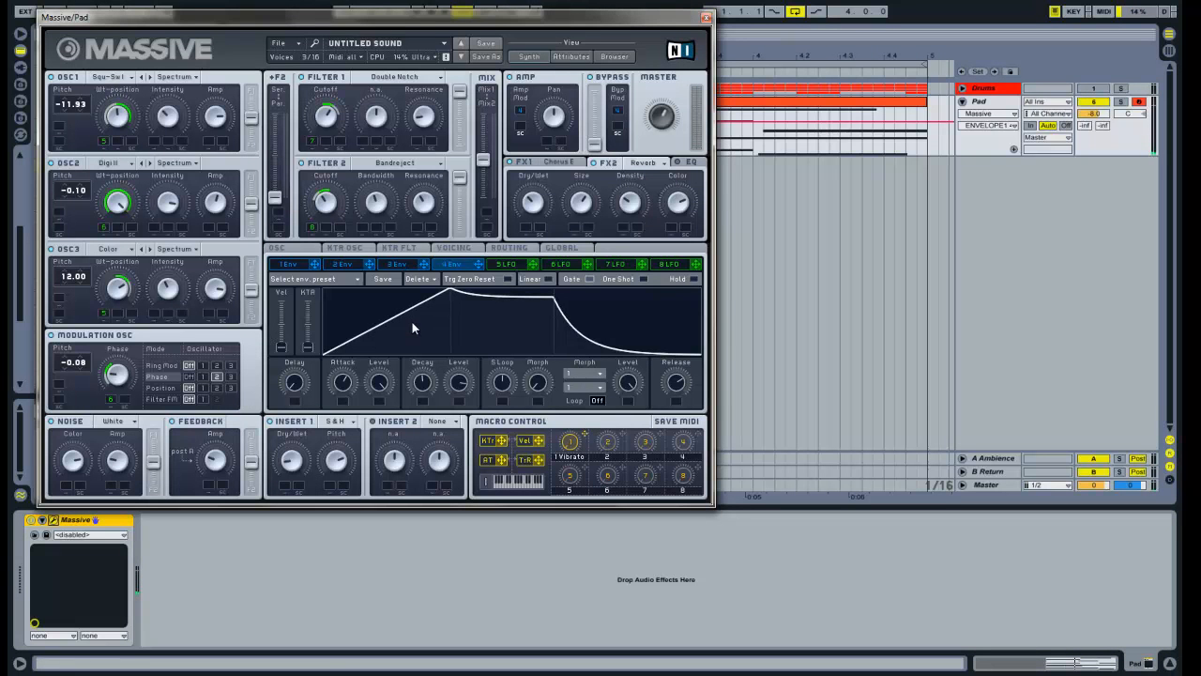
{"action": "left_click", "coordinate": [707, 17]}
- Reactivate the Drums track and set the Pad track volume to -15.0 dB during playback
{"action": "left_click", "coordinate": [1091, 88]}
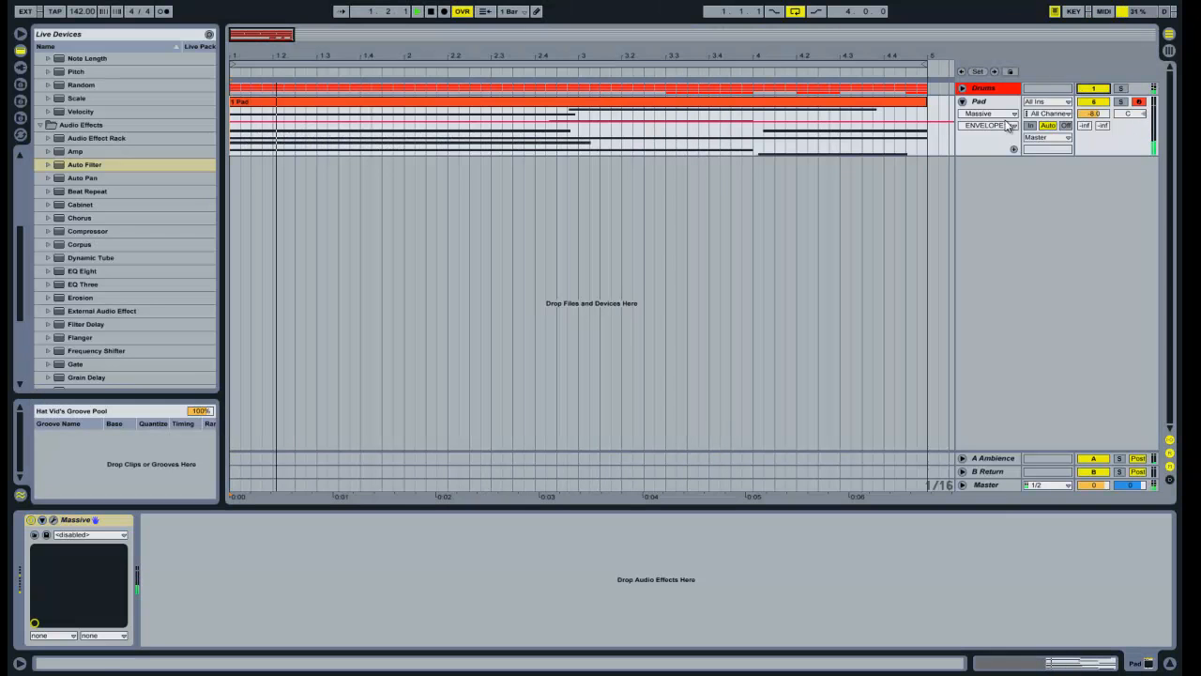
{"action": "left_click_drag", "start_coordinate": [1092, 113], "coordinate": [1104, 117]}
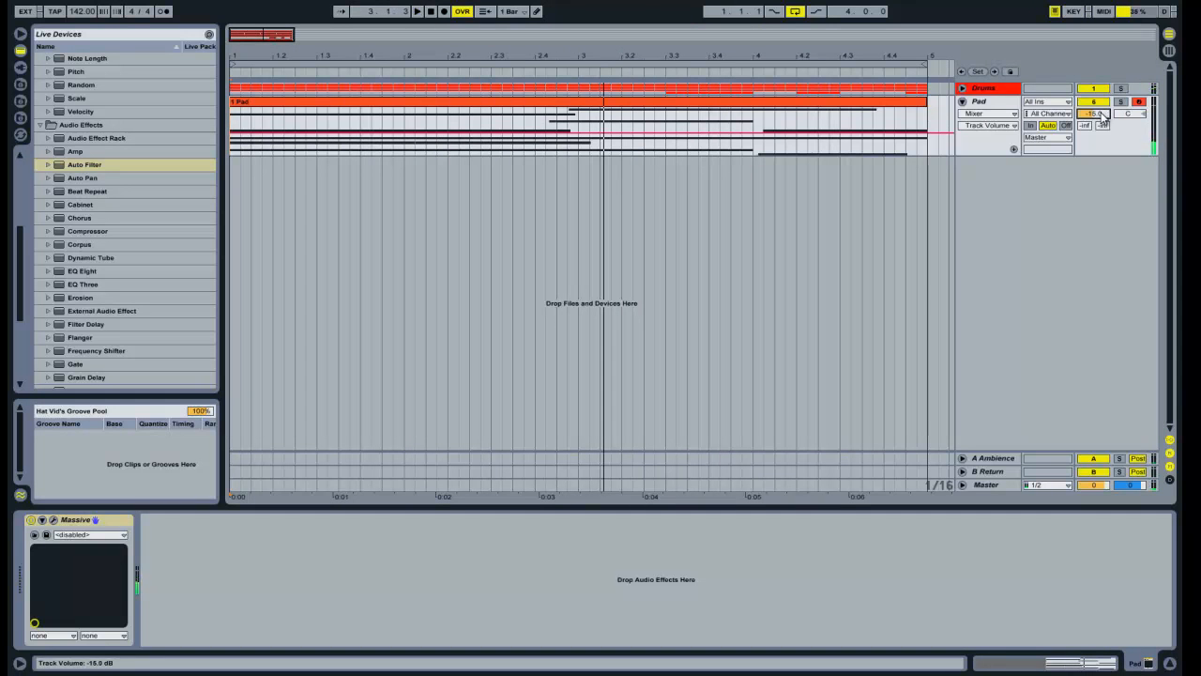
- Solo the Pad track and add an EQ Eight after Massive
{"action": "left_click", "coordinate": [1119, 100]}
{"action": "left_click", "coordinate": [184, 581]}
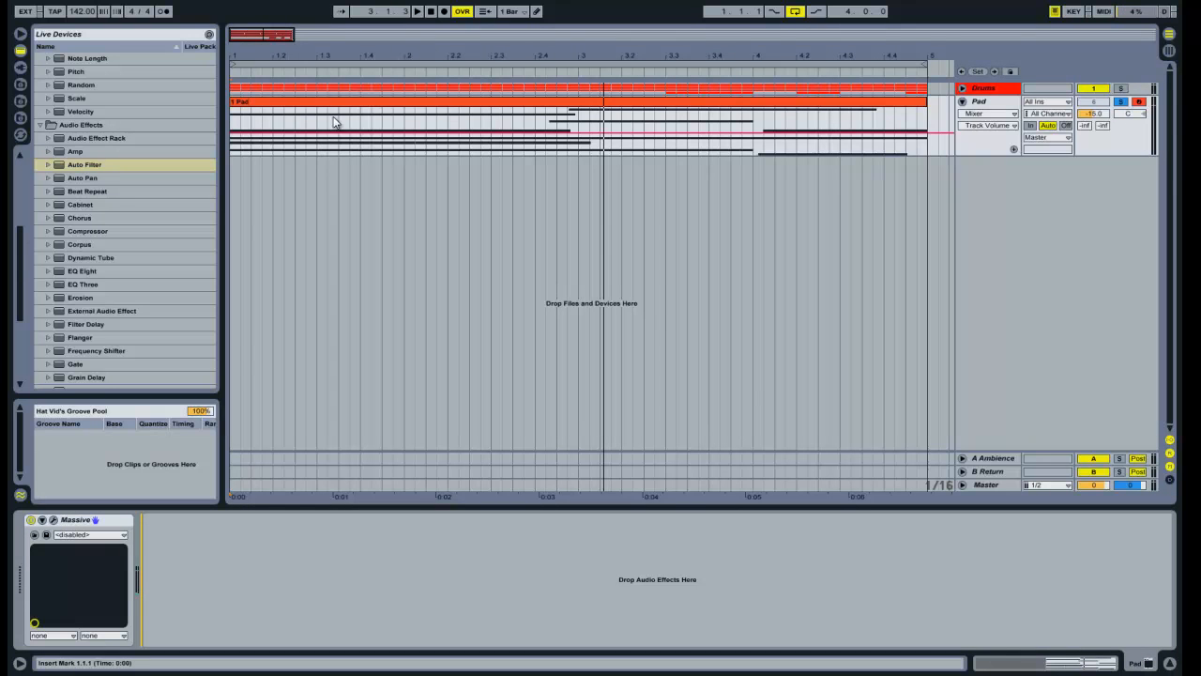
{"action": "left_click", "coordinate": [236, 123]}
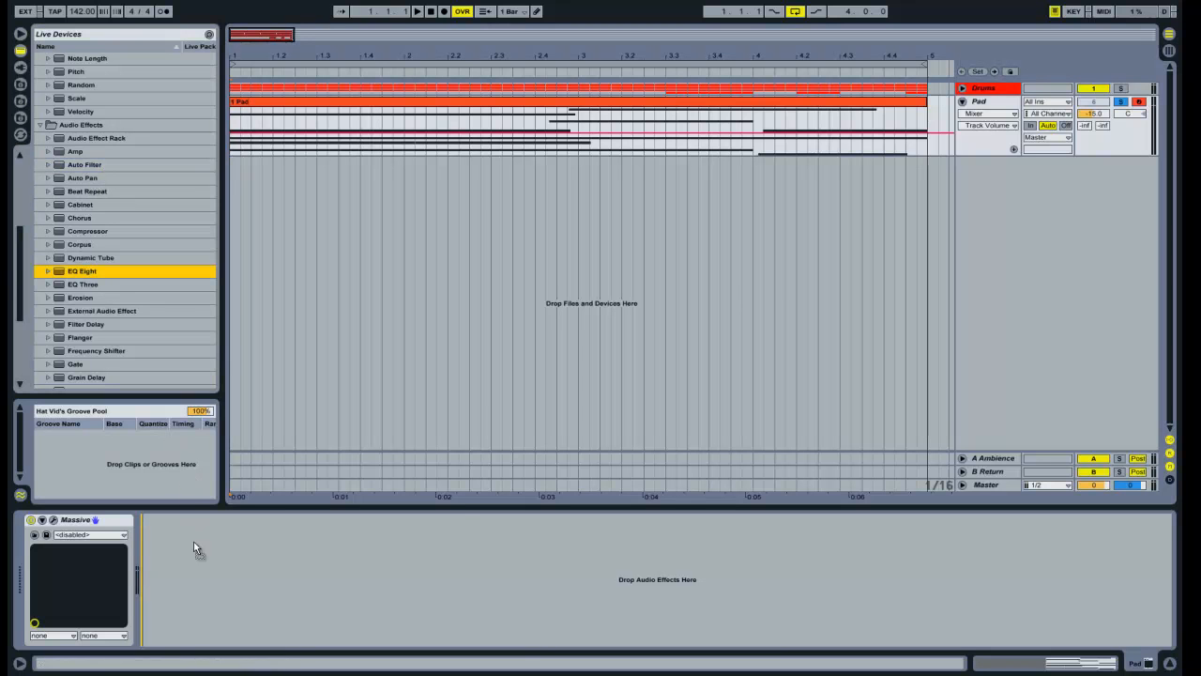
{"action": "left_click_drag", "start_coordinate": [164, 551], "coordinate": [164, 551]}
- Add a Spectrum analyzer after EQ Eight, expand its display and play the loop through it
{"action": "scroll", "coordinate": [87, 231], "scroll_direction": "down", "scroll_amount": 5}
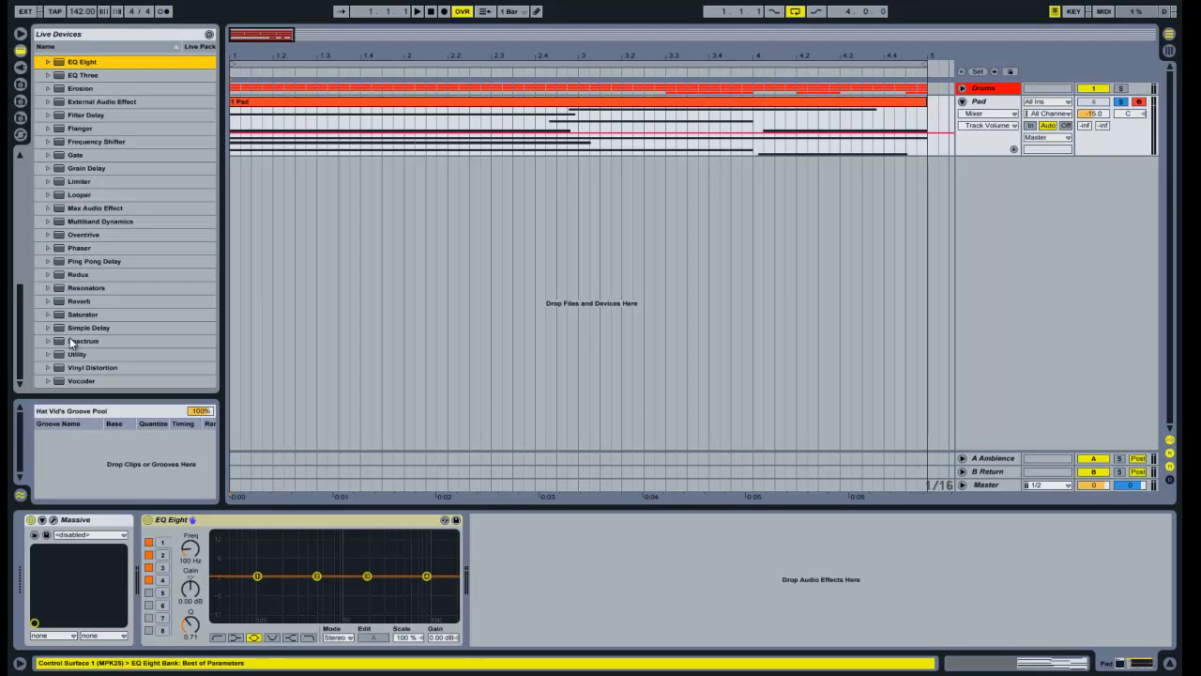
{"action": "mouse_move", "coordinate": [85, 342]}
{"action": "left_mouse_down"}
{"action": "mouse_move", "coordinate": [603, 584]}
{"action": "mouse_move", "coordinate": [517, 540]}
{"action": "left_mouse_up"}
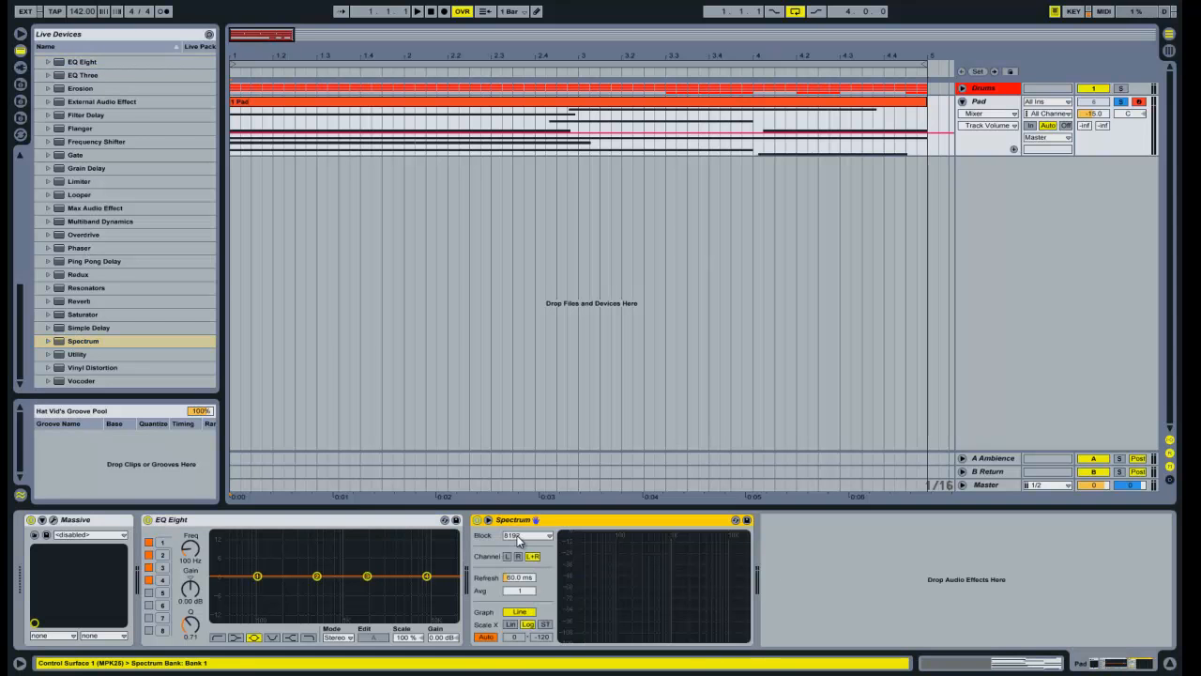
{"action": "left_click", "coordinate": [489, 519]}
{"action": "key", "text": "space"}
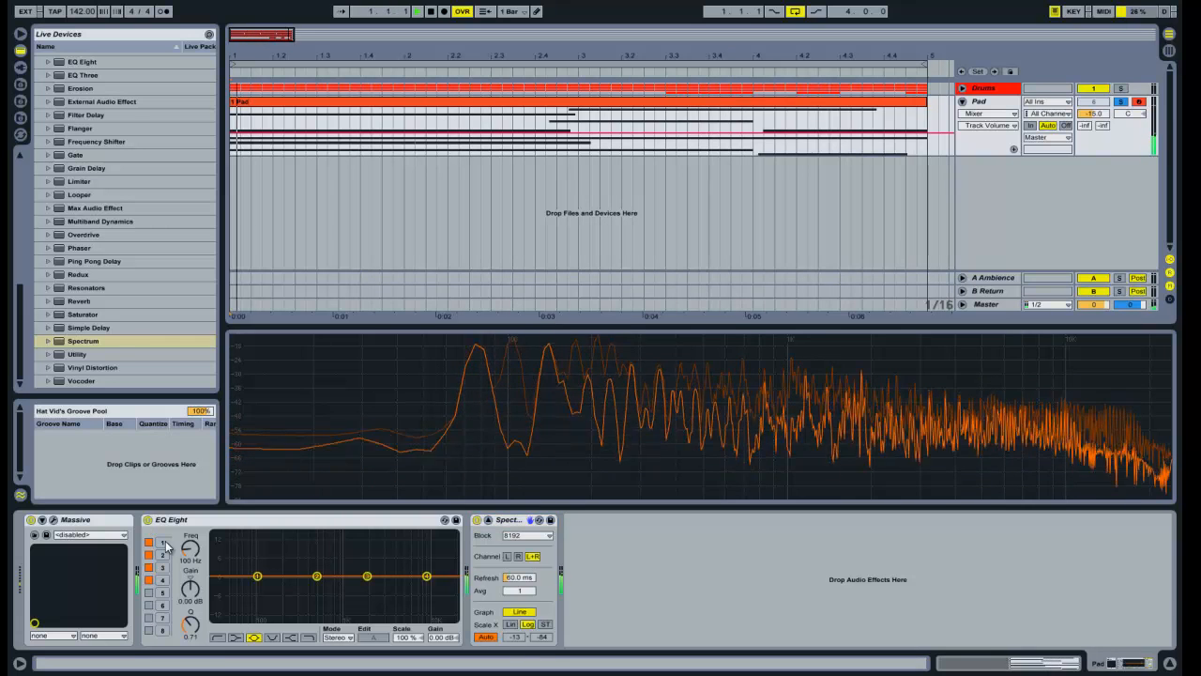
- Set EQ Eight band 1 to a low-cut filter at 300 Hz
{"action": "left_click", "coordinate": [217, 638]}
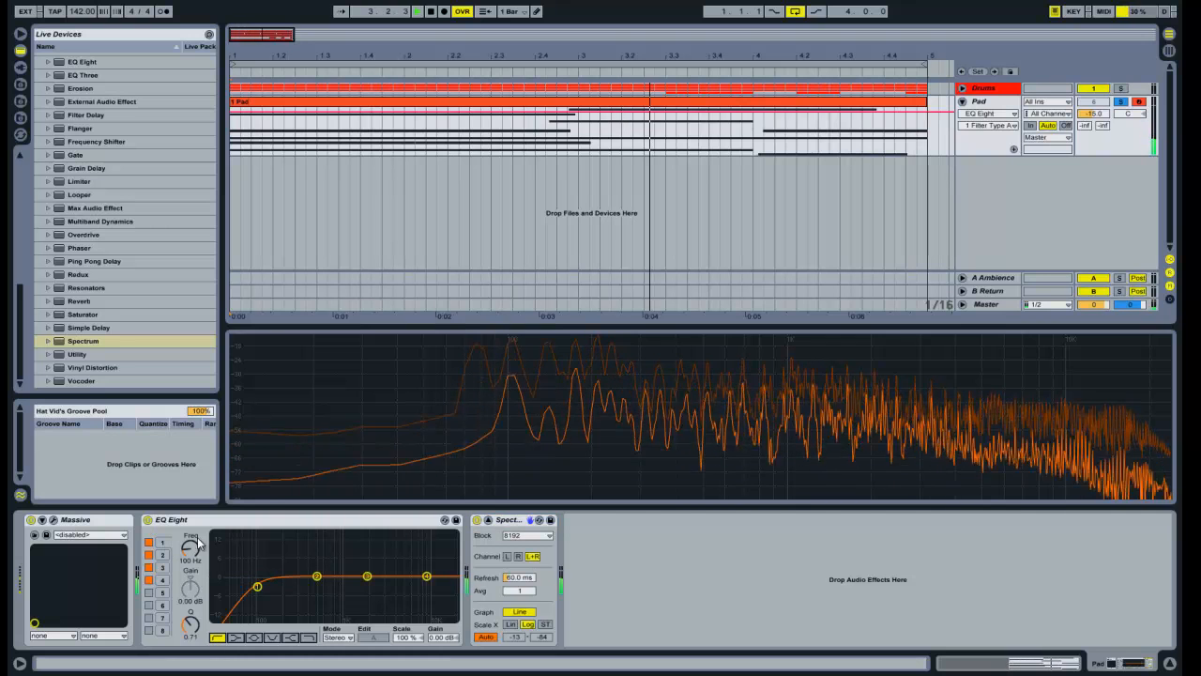
{"action": "left_click_drag", "start_coordinate": [195, 549], "coordinate": [195, 543]}
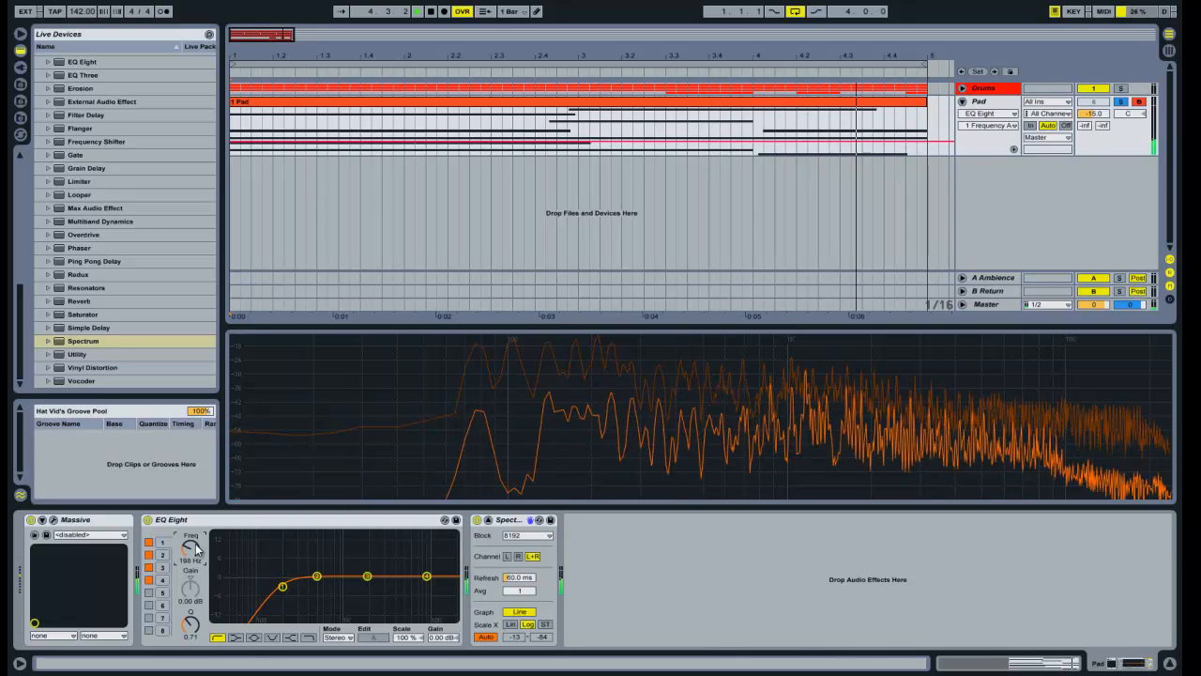
{"action": "scroll", "coordinate": [195, 549], "scroll_direction": "up", "scroll_amount": 3}
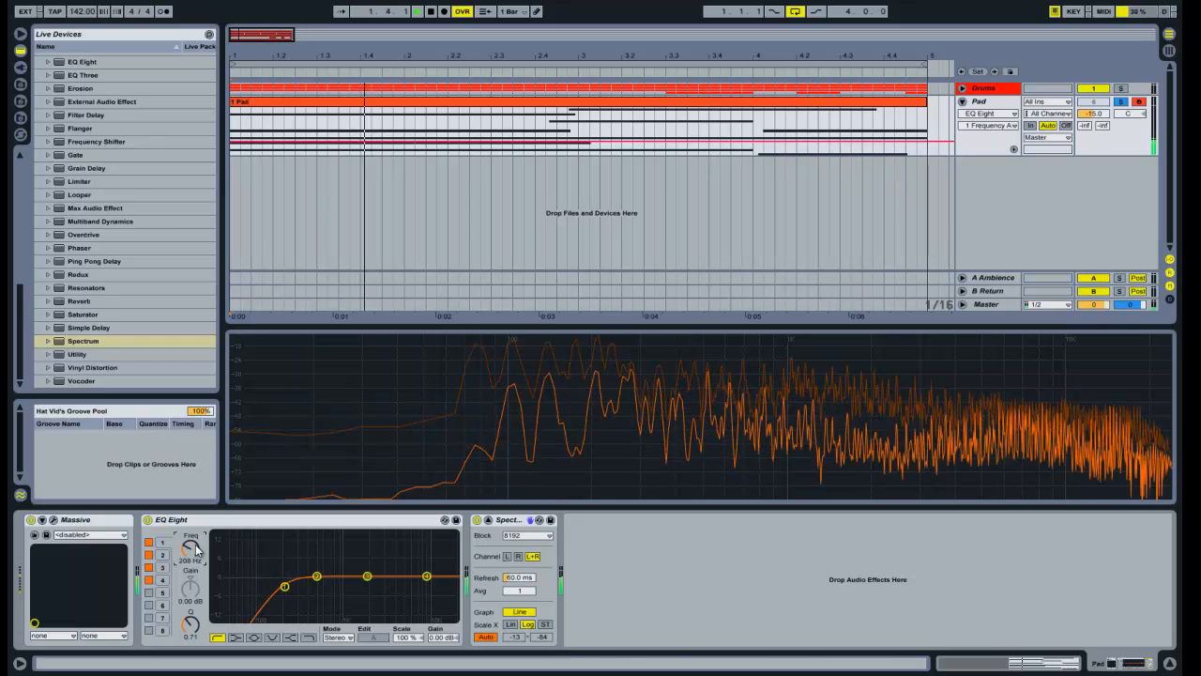
{"action": "scroll", "coordinate": [195, 548], "scroll_direction": "up", "scroll_amount": 2}
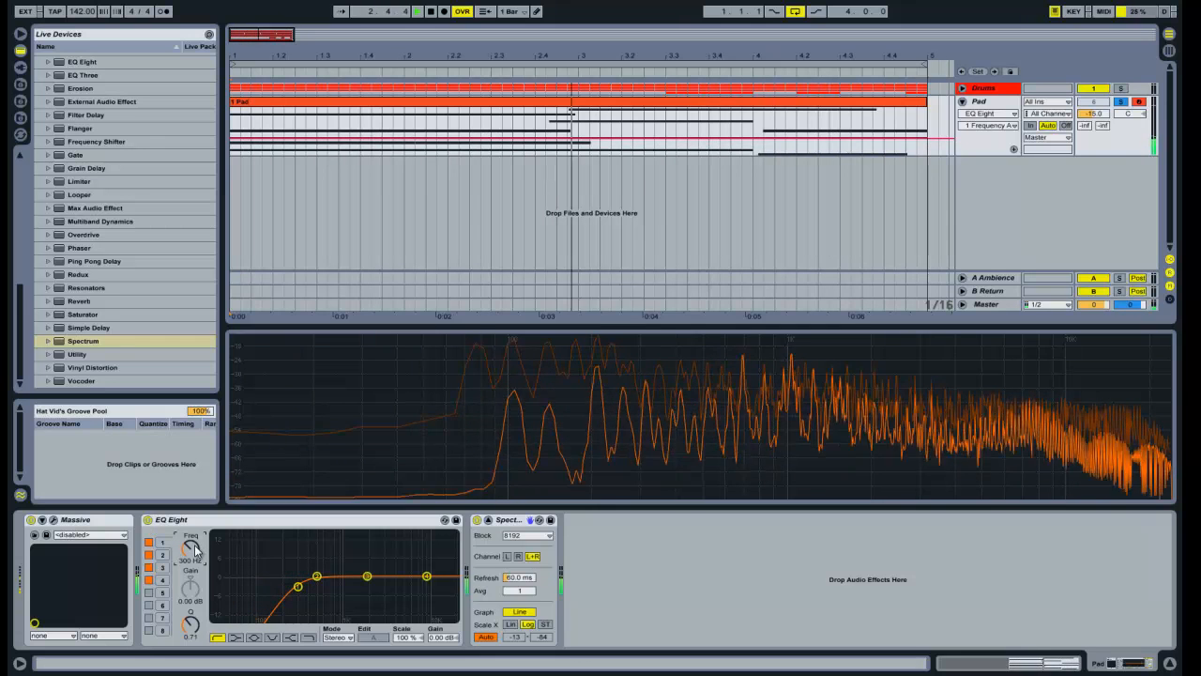
- Compare the Pad sound with EQ Eight band 1 switched off and on
{"action": "left_click", "coordinate": [591, 576]}
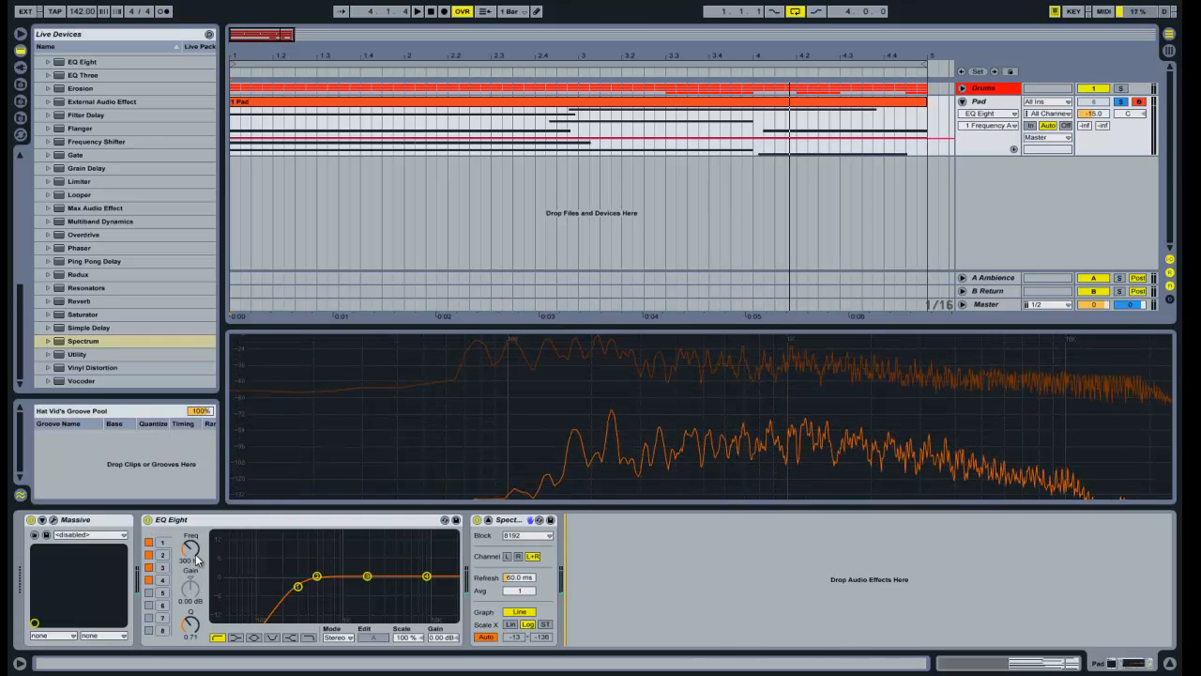
{"action": "left_click", "coordinate": [149, 543]}
{"action": "left_click", "coordinate": [148, 543]}
{"action": "left_click", "coordinate": [148, 543]}
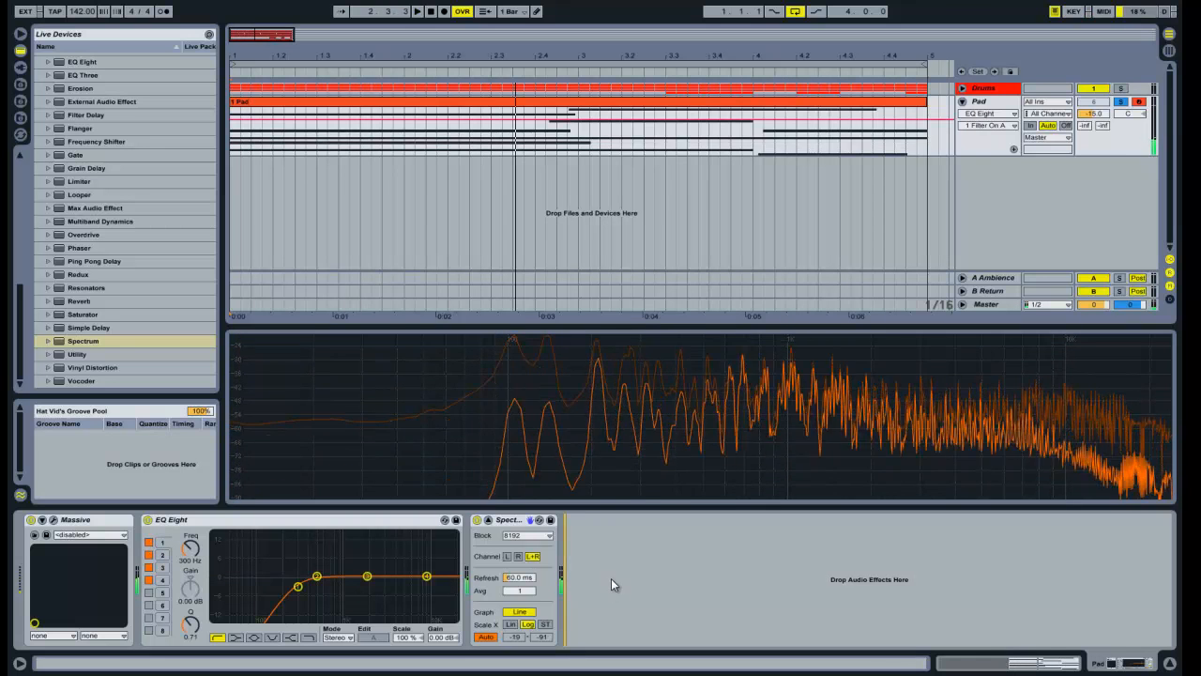
- Sweep EQ Eight band 2 with a narrow 15 dB boost during playback and turn it into a cut in the high frequencies
{"action": "left_click", "coordinate": [162, 555]}
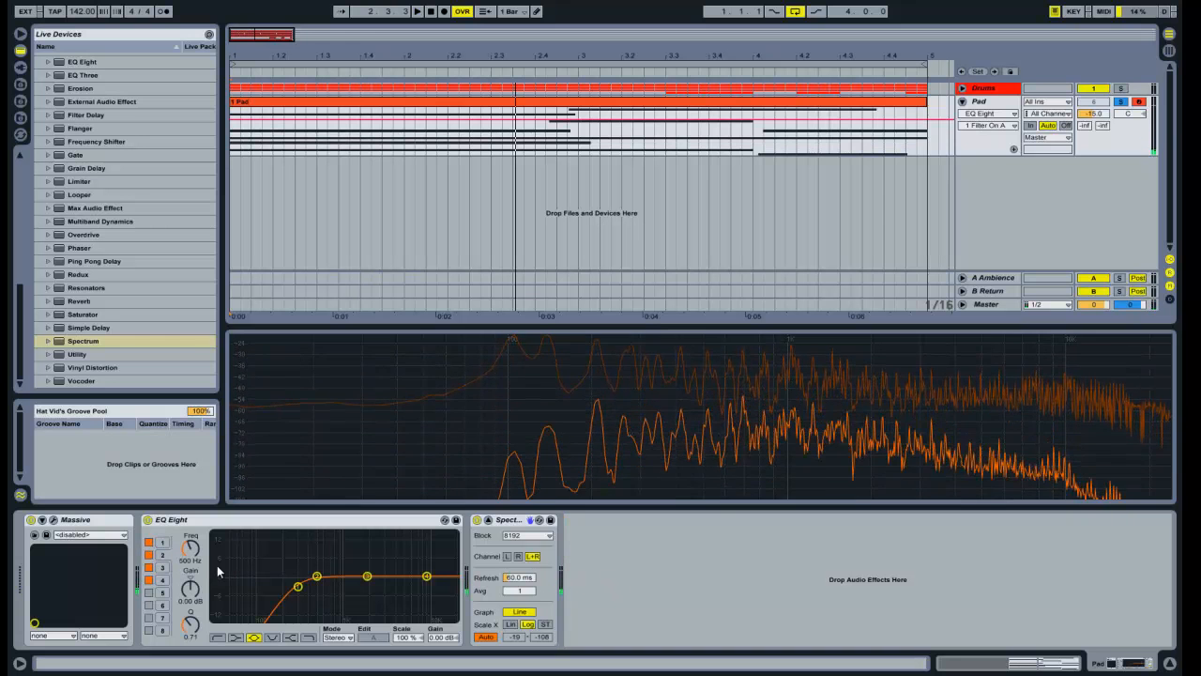
{"action": "left_click_drag", "start_coordinate": [198, 559], "coordinate": [200, 560]}
{"action": "left_click_drag", "start_coordinate": [197, 633], "coordinate": [189, 593]}
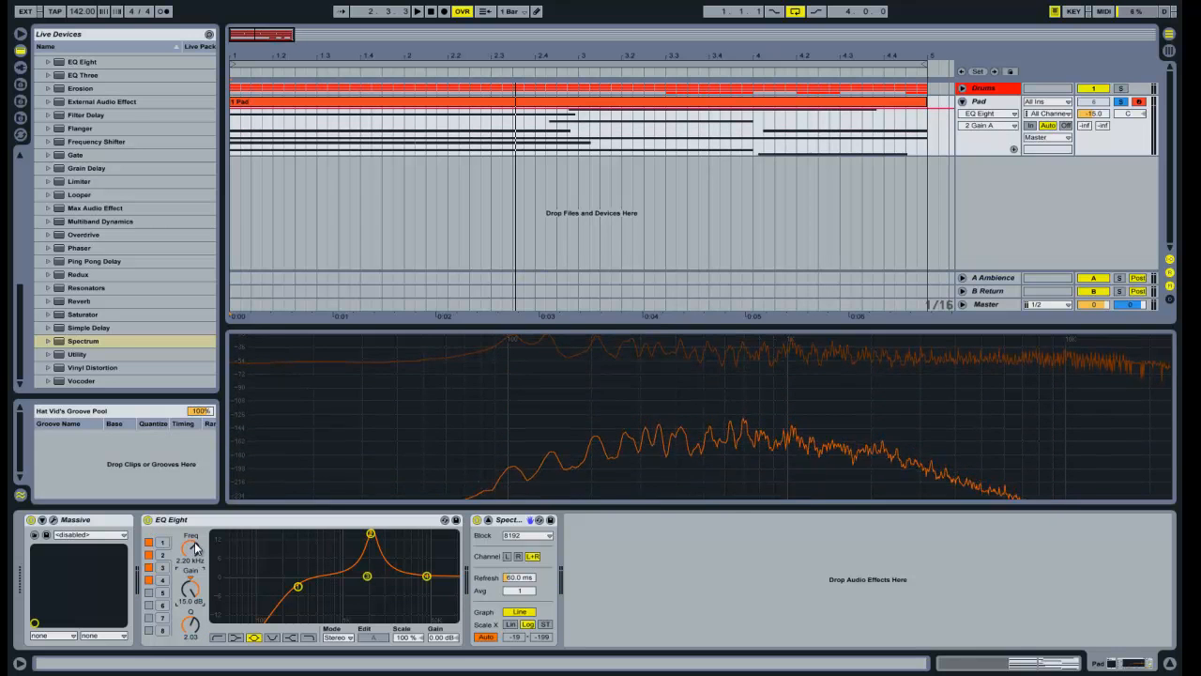
{"action": "key", "text": "space"}
{"action": "left_click_drag", "start_coordinate": [196, 549], "coordinate": [192, 624]}
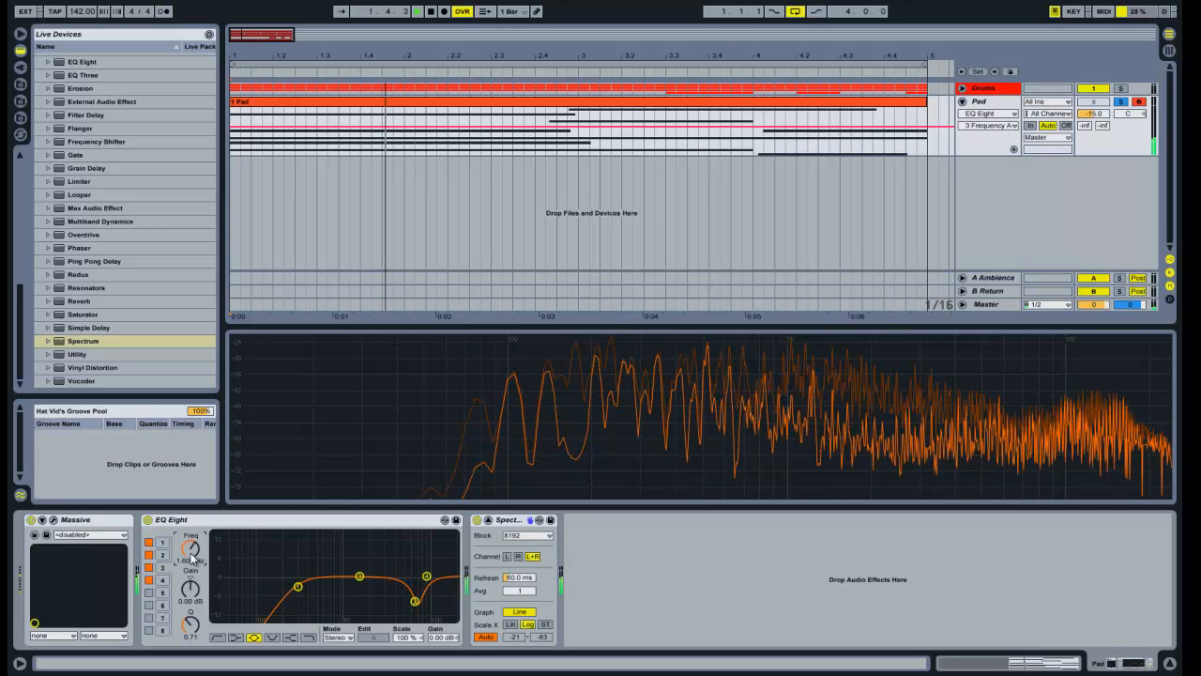
- Set EQ Eight band 3 to 1.60 kHz with a gain of -2.38 dB and a Q of 1.40
{"action": "left_click_drag", "start_coordinate": [192, 555], "coordinate": [192, 559]}
{"action": "left_click_drag", "start_coordinate": [191, 589], "coordinate": [196, 633]}
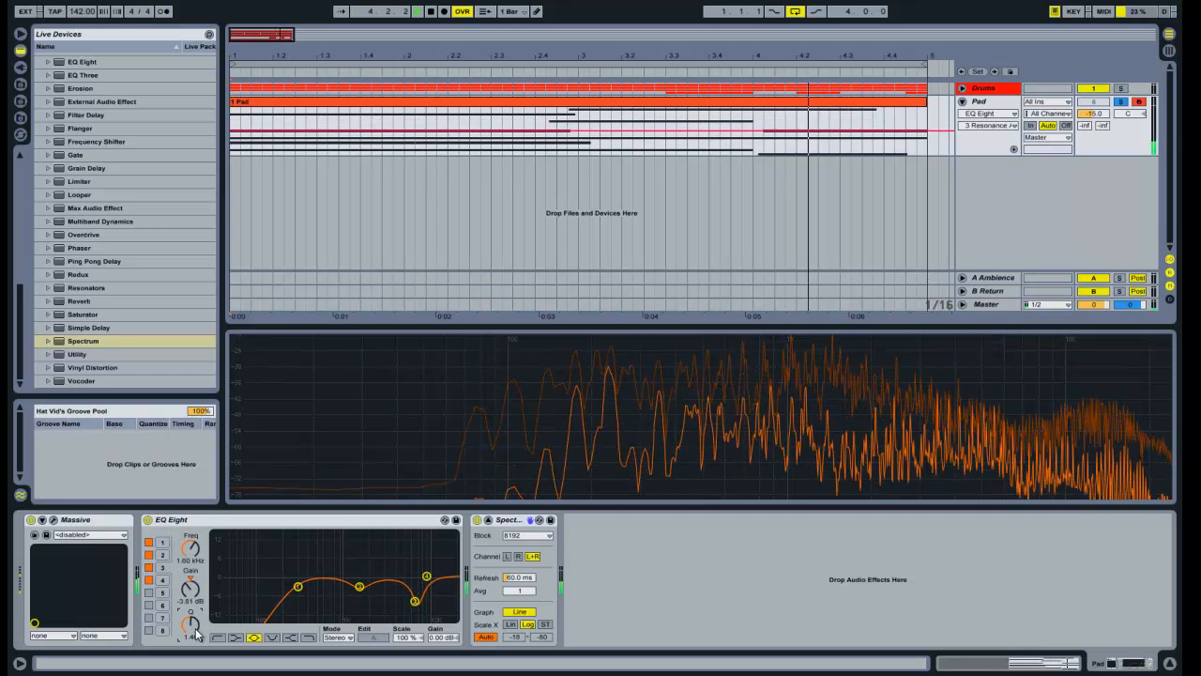
{"action": "left_click", "coordinate": [188, 600]}
{"action": "left_click_drag", "start_coordinate": [188, 600], "coordinate": [188, 609]}
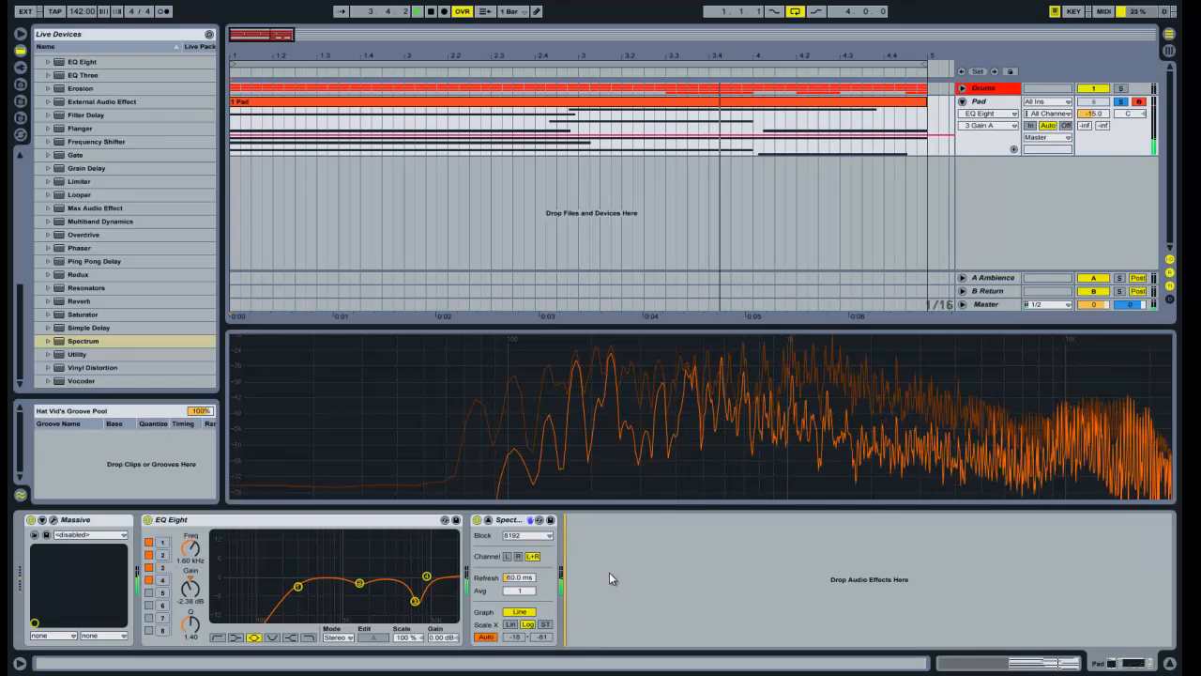
- Compare the Pad sound with the whole EQ Eight bypassed and active, and stop playback
{"action": "left_click", "coordinate": [147, 520]}
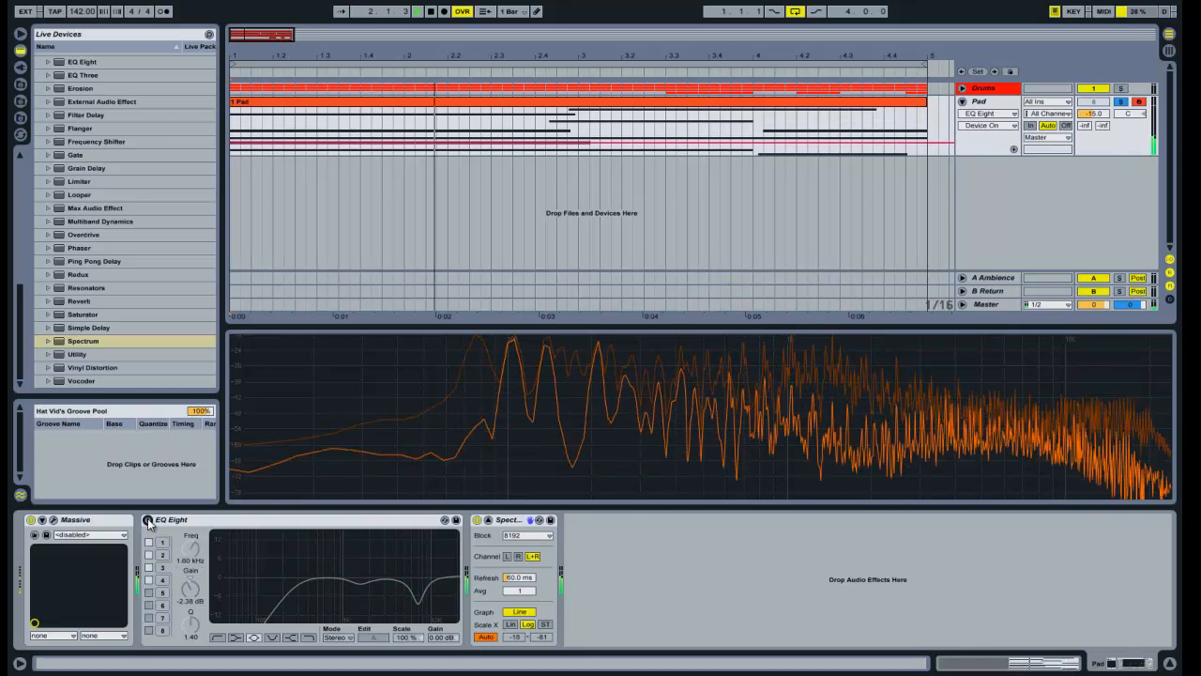
{"action": "left_click", "coordinate": [147, 520]}
{"action": "left_click", "coordinate": [429, 544]}
{"action": "left_click", "coordinate": [604, 549]}
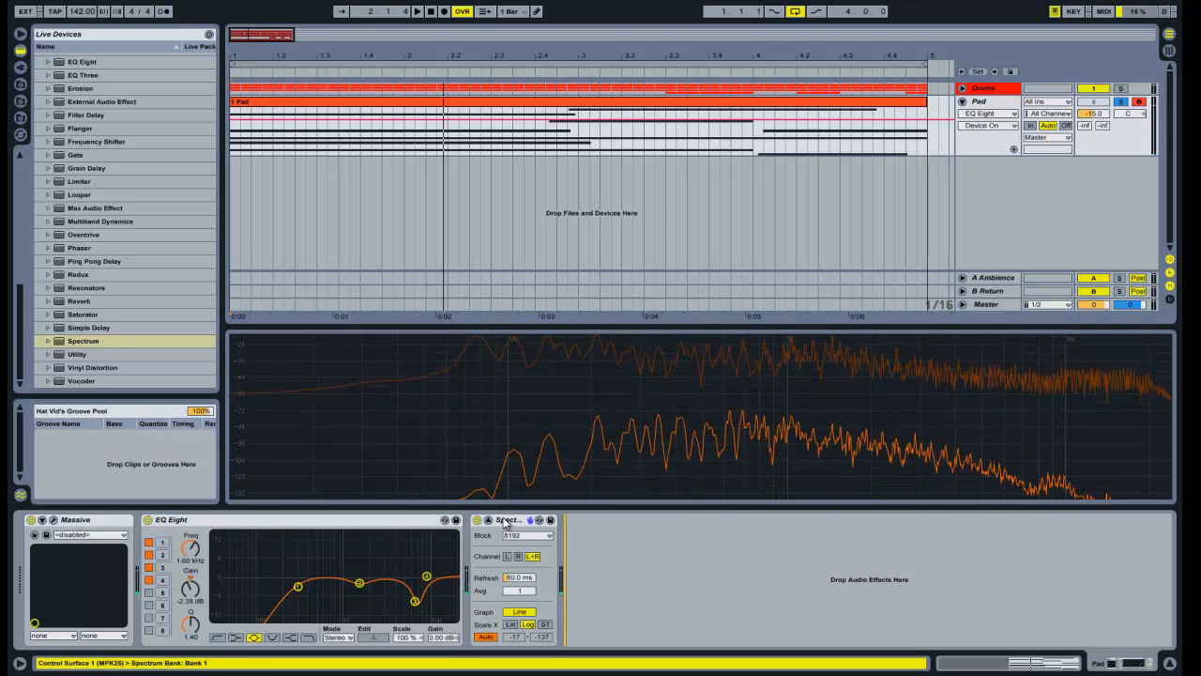
- Delete the Spectrum analyzer from the Pad track and add a Compressor after EQ Eight
{"action": "left_click_drag", "start_coordinate": [507, 535], "coordinate": [502, 521]}
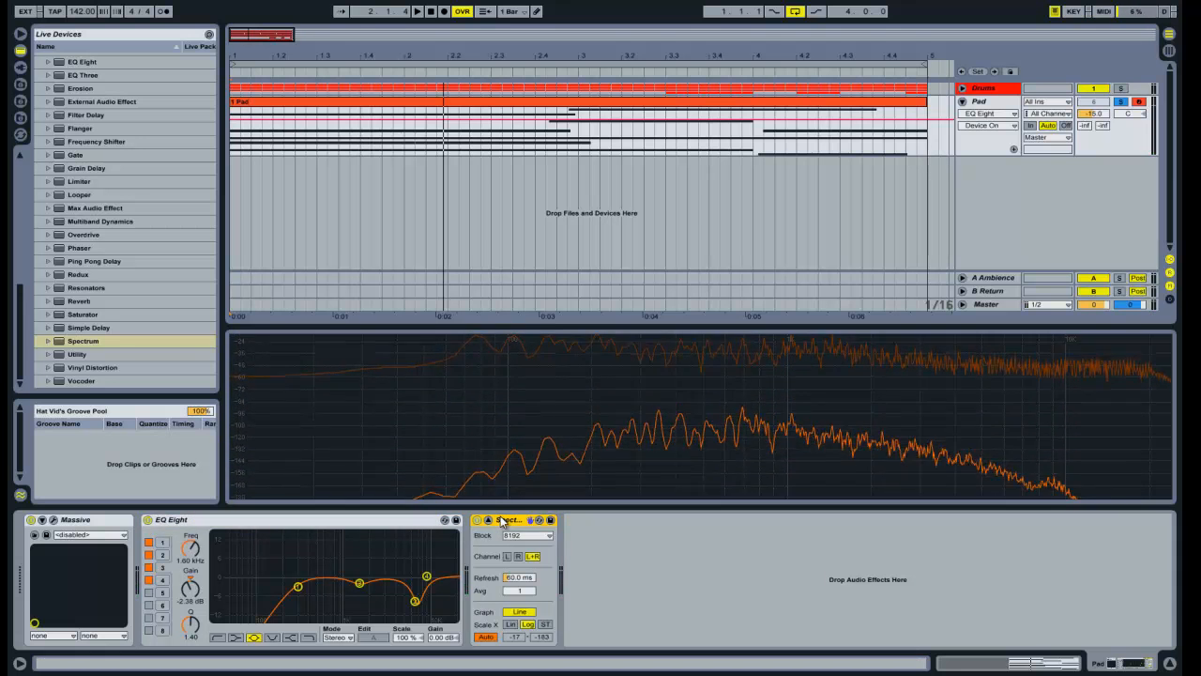
{"action": "key", "text": "Delete"}
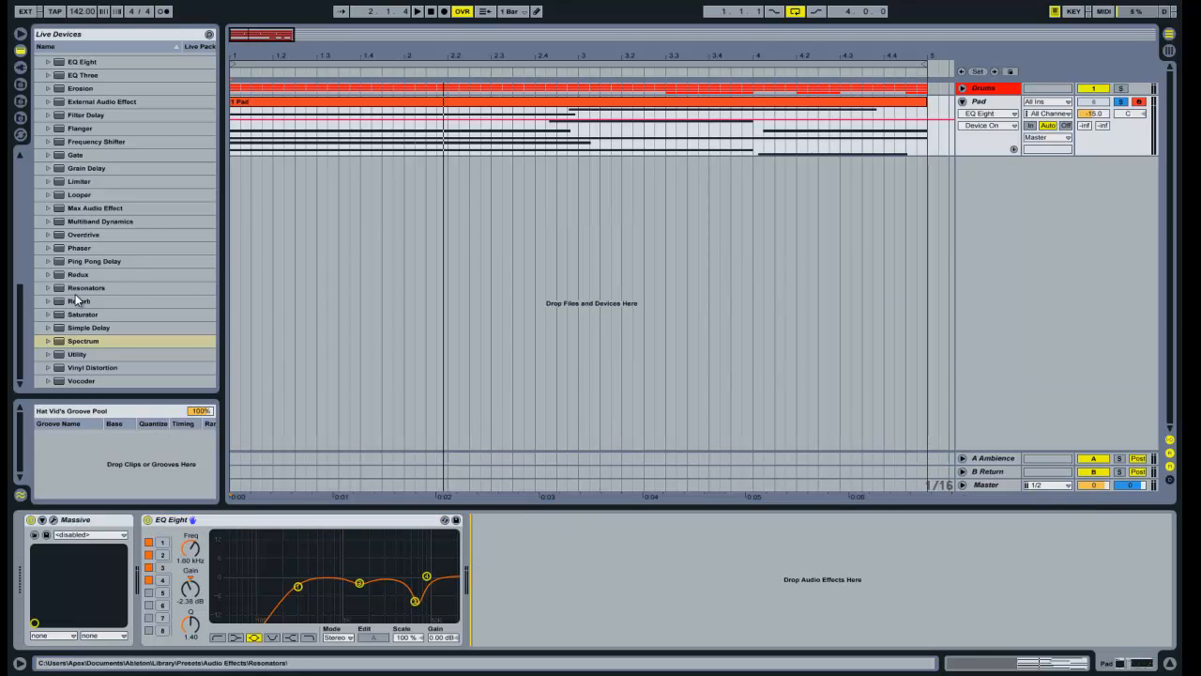
{"action": "scroll", "coordinate": [89, 188], "scroll_direction": "up", "scroll_amount": 5}
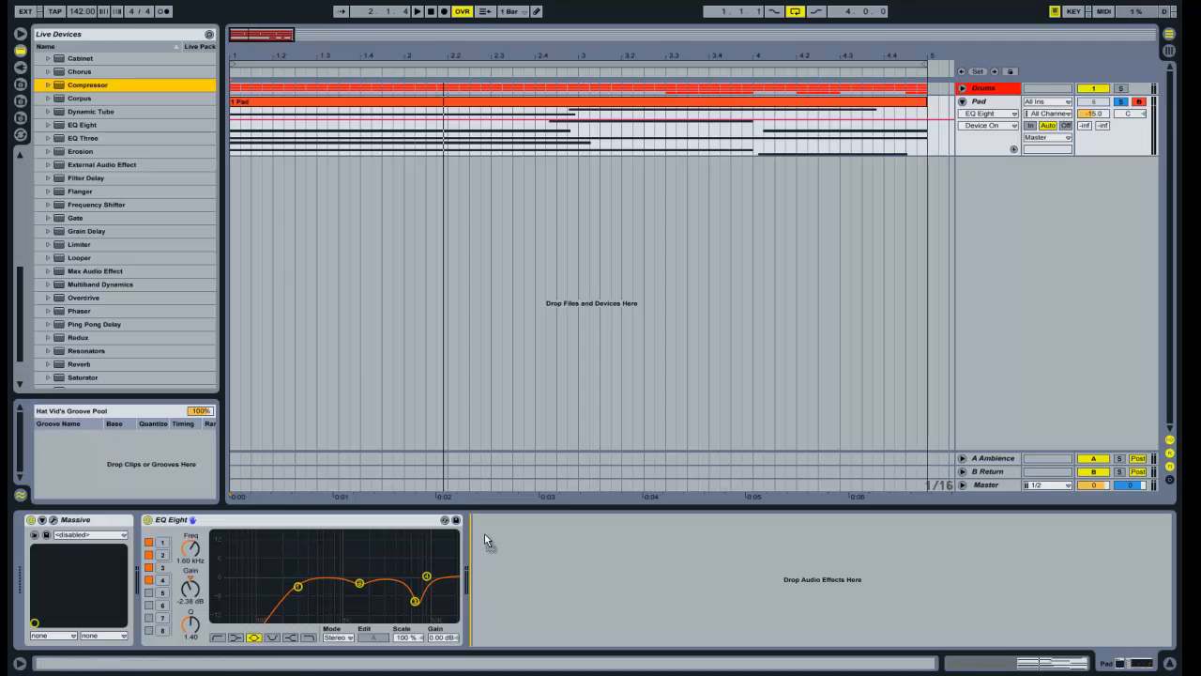
{"action": "key", "text": "Return"}
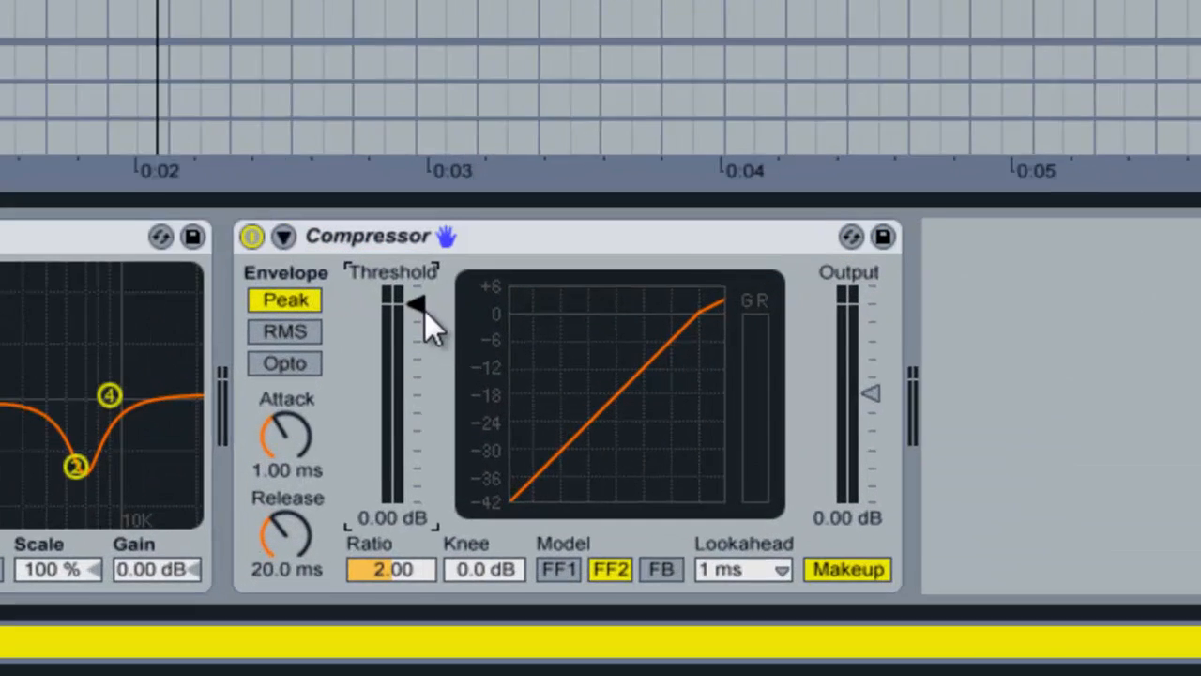
- Set the Compressor's threshold to -24.1 dB and its ratio to 2.06 while the loop plays
{"action": "left_click_drag", "start_coordinate": [537, 542], "coordinate": [532, 544]}
{"action": "left_click_drag", "start_coordinate": [349, 201], "coordinate": [348, 201]}
{"action": "left_click_drag", "start_coordinate": [319, 538], "coordinate": [306, 511]}
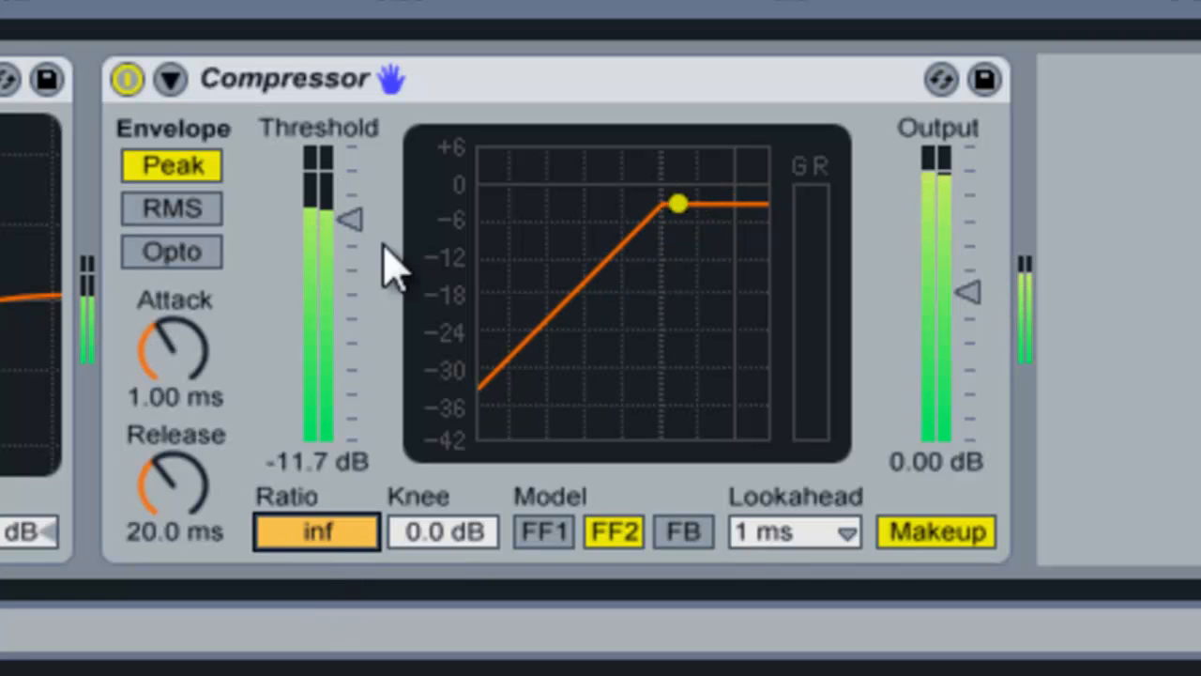
{"action": "mouse_move", "coordinate": [351, 225]}
{"action": "left_mouse_down"}
{"action": "mouse_move", "coordinate": [337, 222]}
{"action": "mouse_move", "coordinate": [343, 241]}
{"action": "left_mouse_up"}
{"action": "left_click_drag", "start_coordinate": [327, 526], "coordinate": [331, 549]}
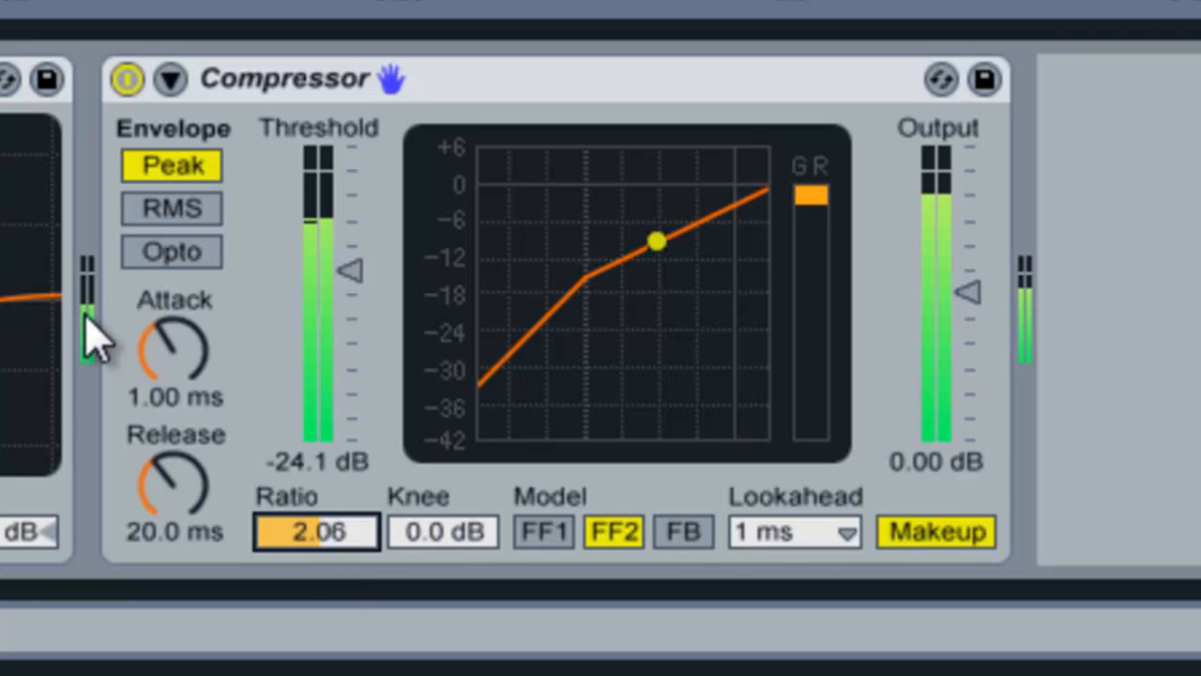
- Set the Compressor's release to 80.2 ms, attack to 21.5 ms and output gain to 0.79 dB, comparing it bypassed and active
{"action": "left_click_drag", "start_coordinate": [208, 492], "coordinate": [201, 500]}
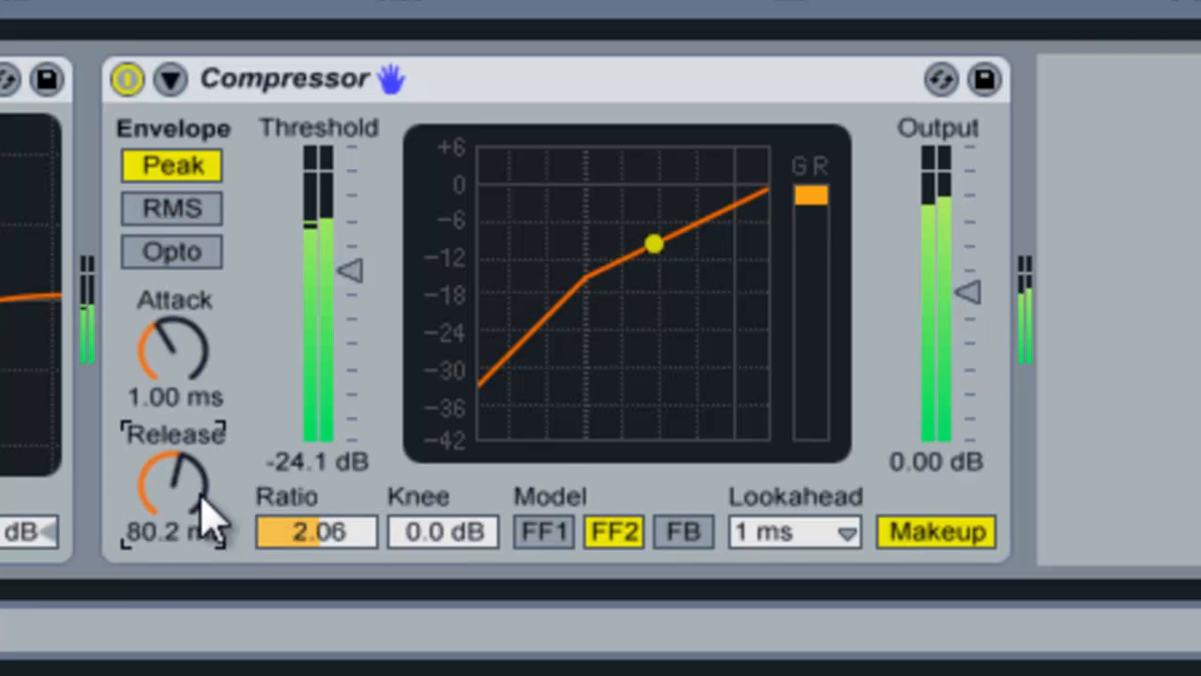
{"action": "left_click_drag", "start_coordinate": [177, 407], "coordinate": [174, 384]}
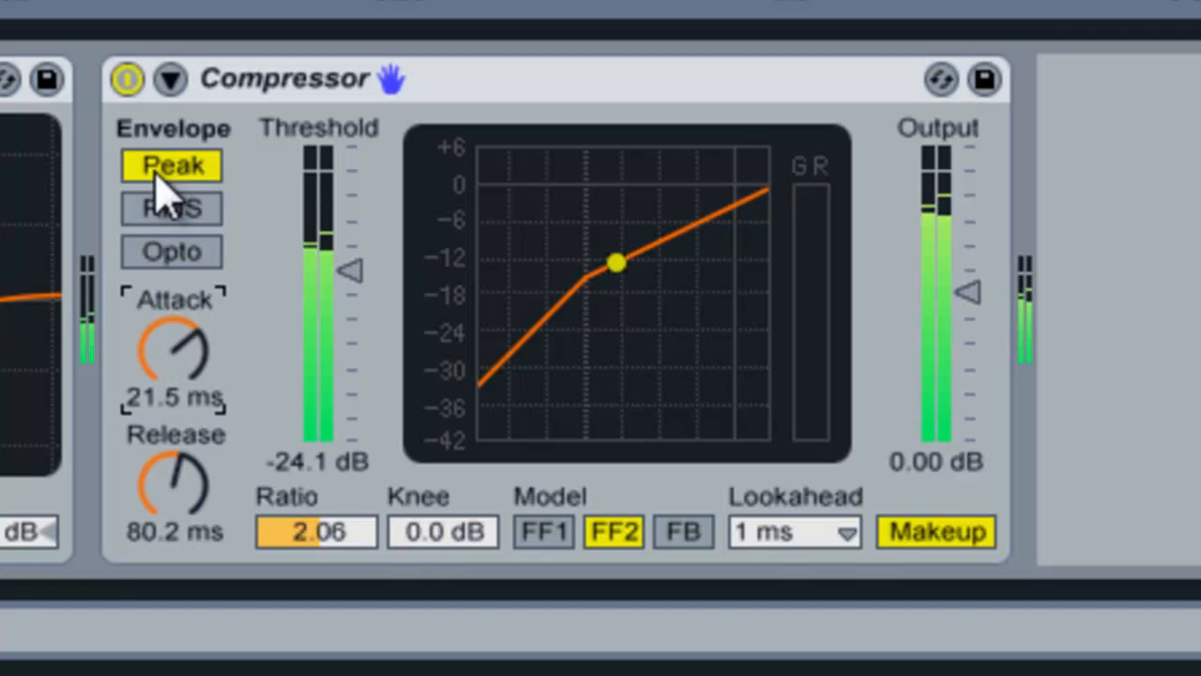
{"action": "left_click", "coordinate": [127, 79]}
{"action": "left_click", "coordinate": [126, 79]}
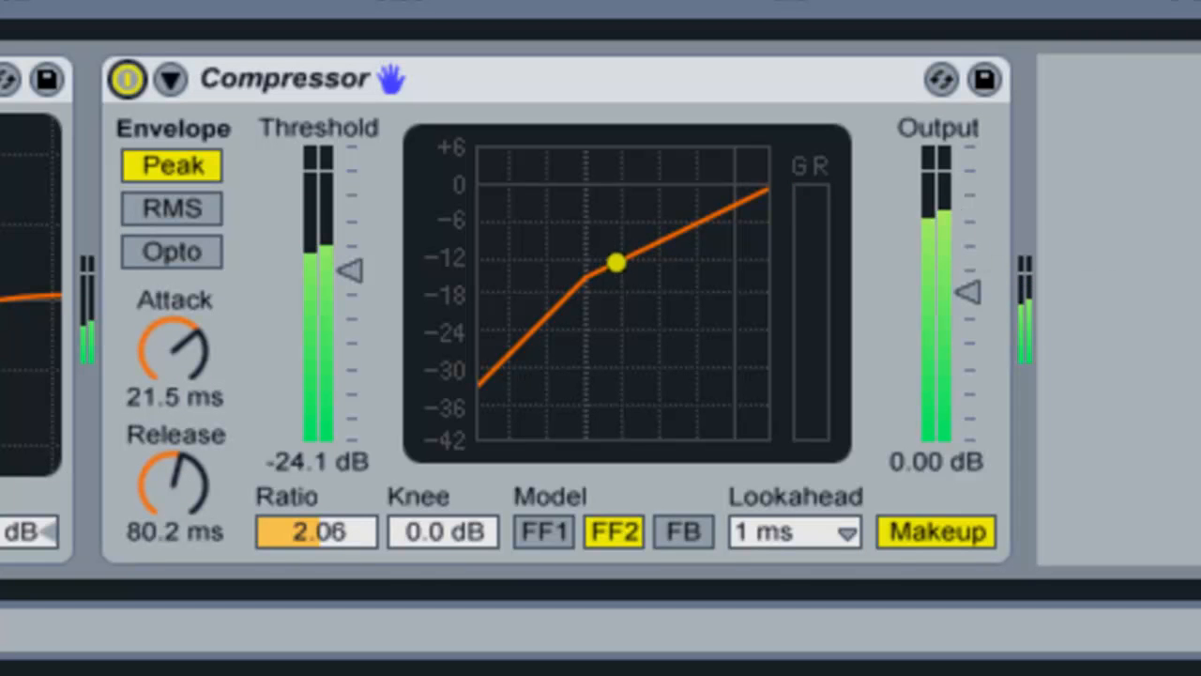
{"action": "left_click_drag", "start_coordinate": [971, 322], "coordinate": [967, 309]}
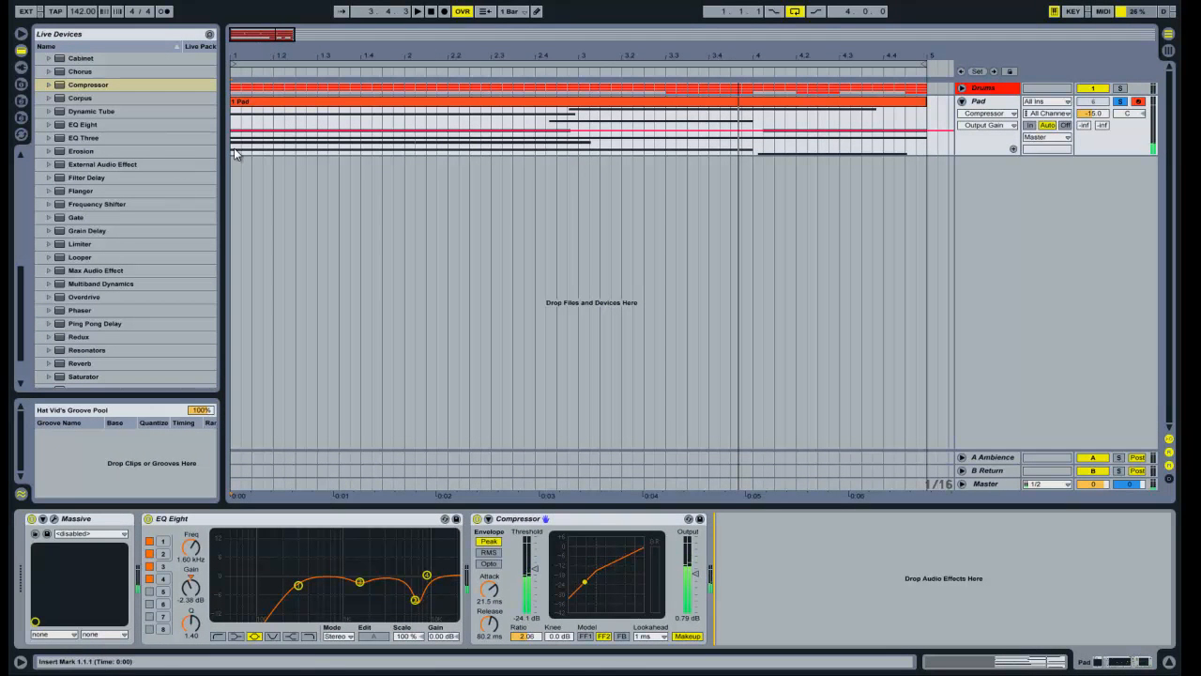
- Add an Auto Pan after the Compressor and set it to a tempo-synced rate of 1/2
{"action": "scroll", "coordinate": [117, 191], "scroll_direction": "up", "scroll_amount": 3}
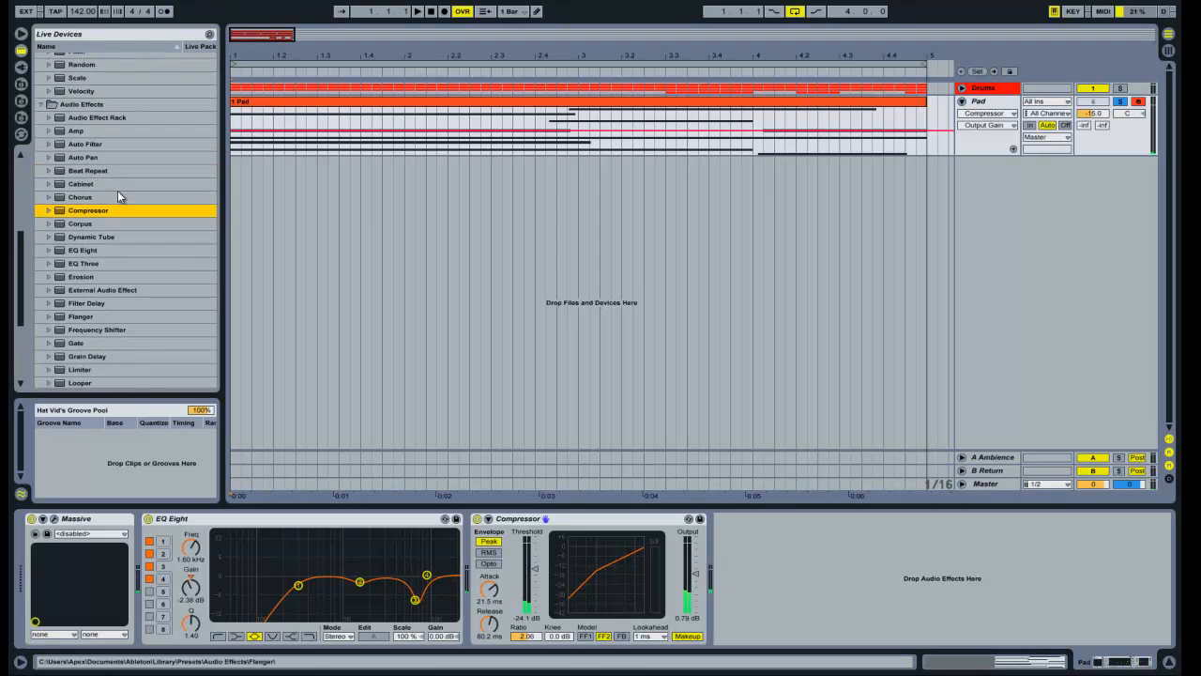
{"action": "left_click_drag", "start_coordinate": [84, 157], "coordinate": [759, 495]}
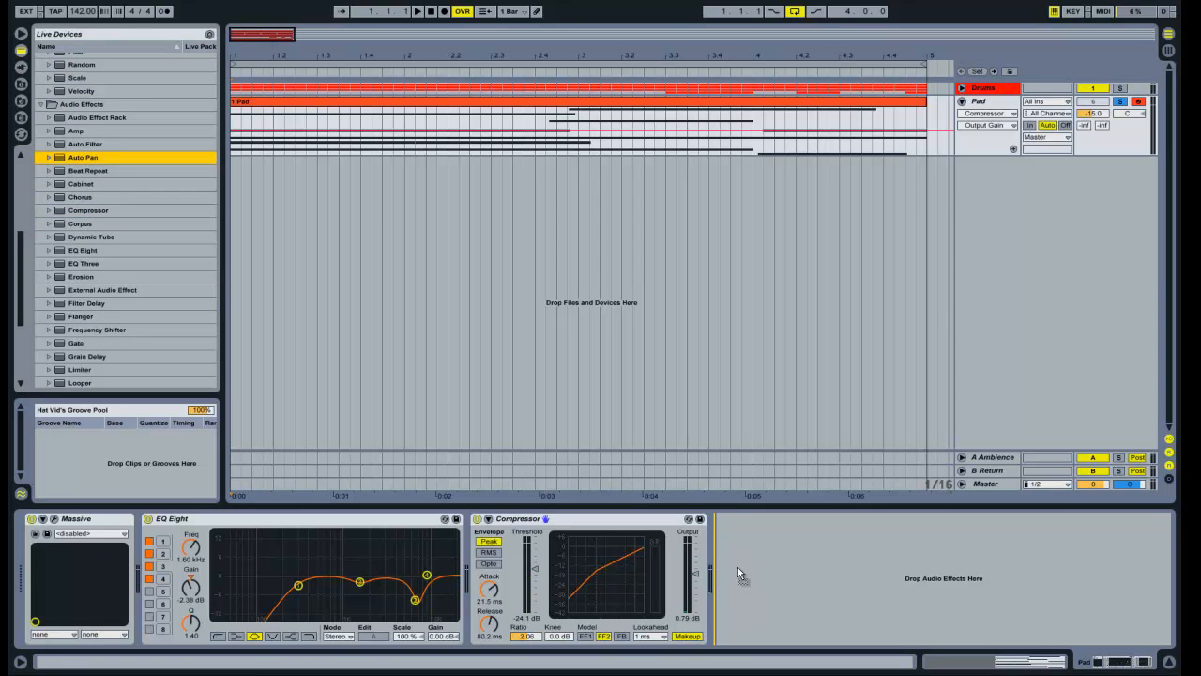
{"action": "left_click_drag", "start_coordinate": [713, 557], "coordinate": [715, 556]}
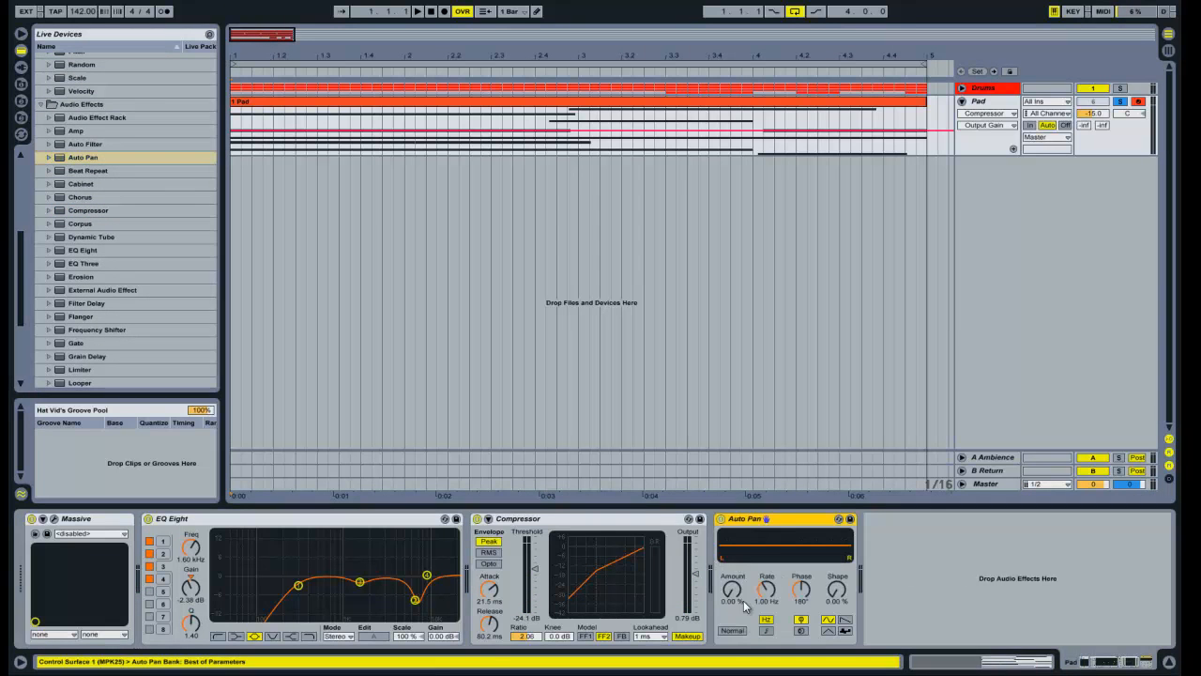
{"action": "left_click", "coordinate": [766, 630]}
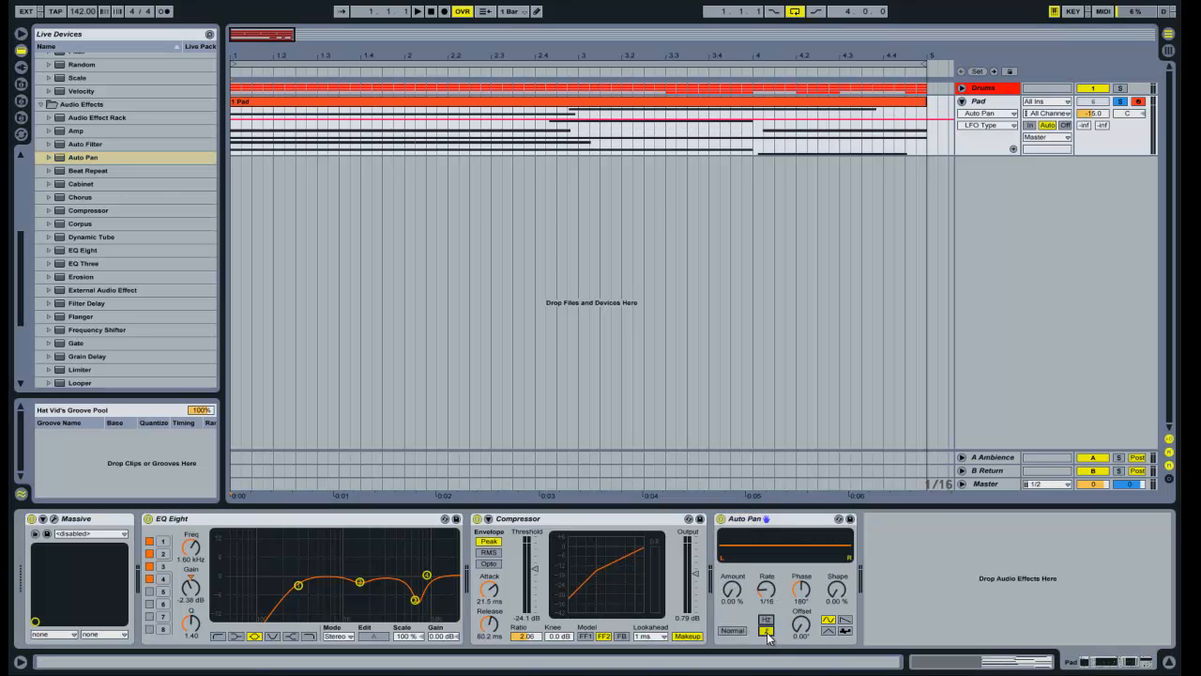
{"action": "left_click", "coordinate": [766, 591]}
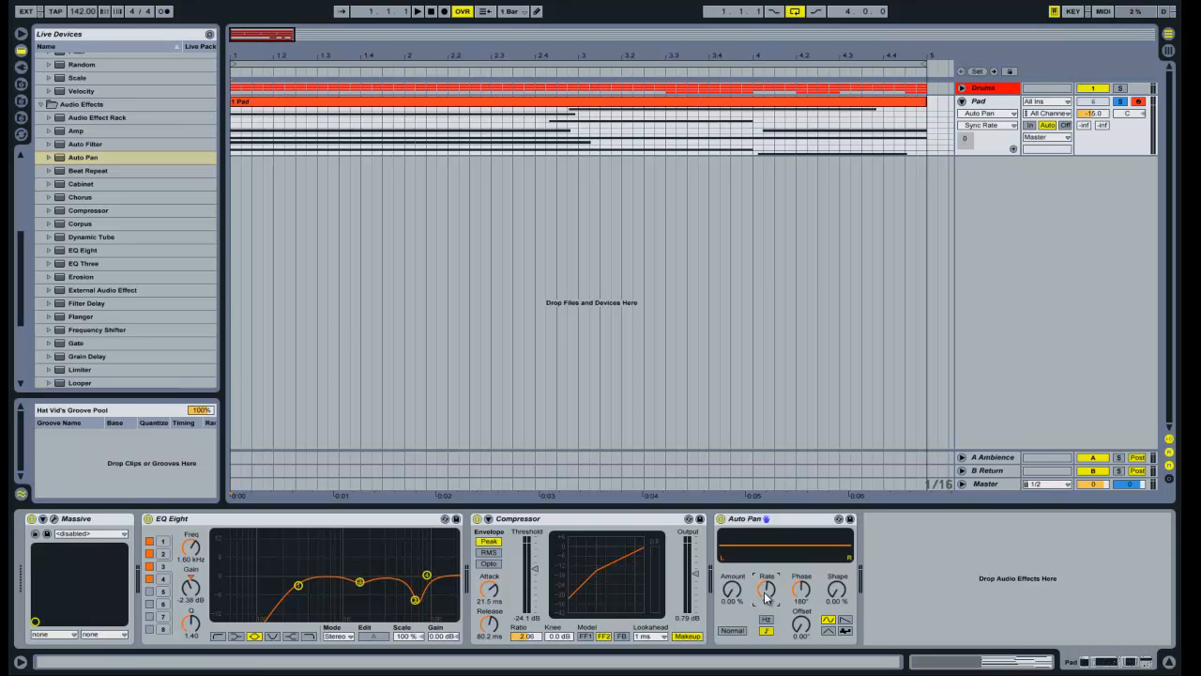
- Open the Massive editor, view its LFO 5 settings and close it again
{"action": "left_click", "coordinate": [54, 518]}
{"action": "left_click", "coordinate": [504, 263]}
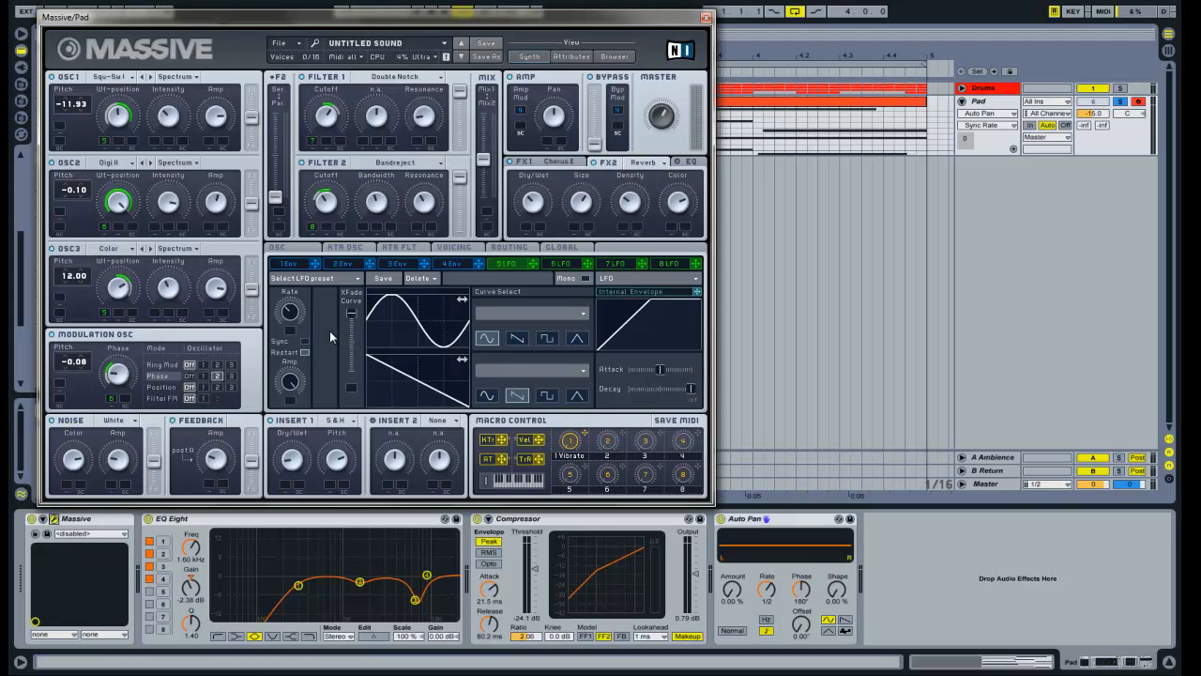
{"action": "left_click", "coordinate": [706, 17]}
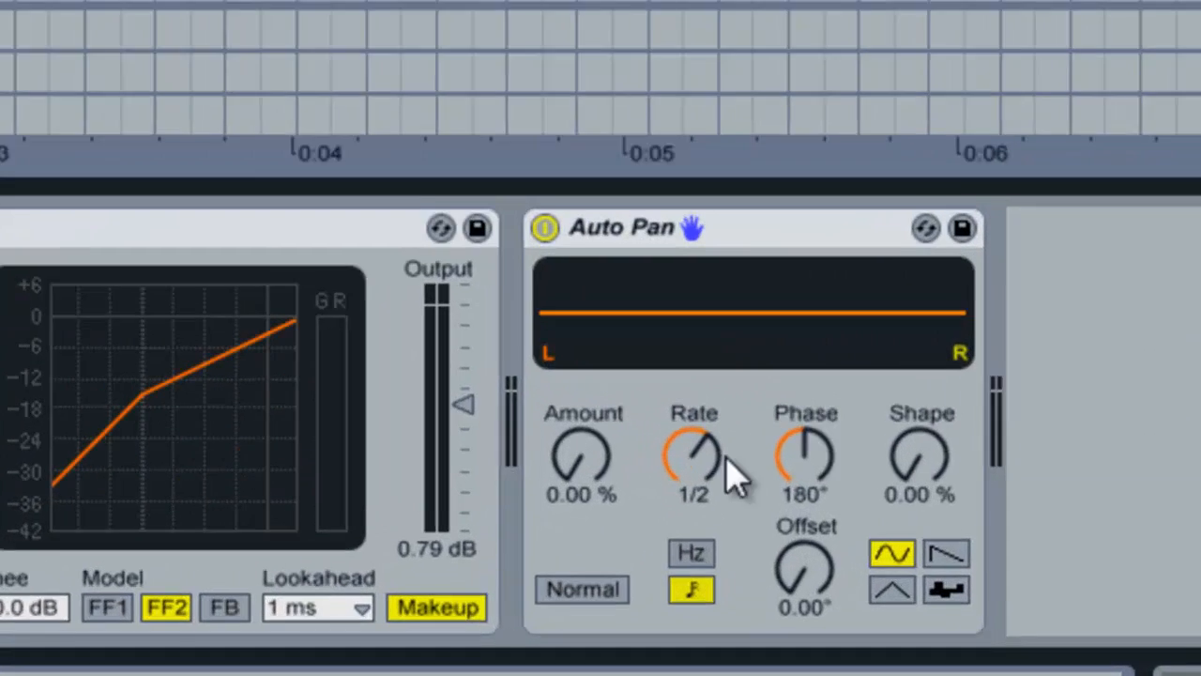
- Try the Auto Pan with an amount of 87.3 % and a tempo-synced rate of 1.5 during playback
{"action": "left_click", "coordinate": [764, 595]}
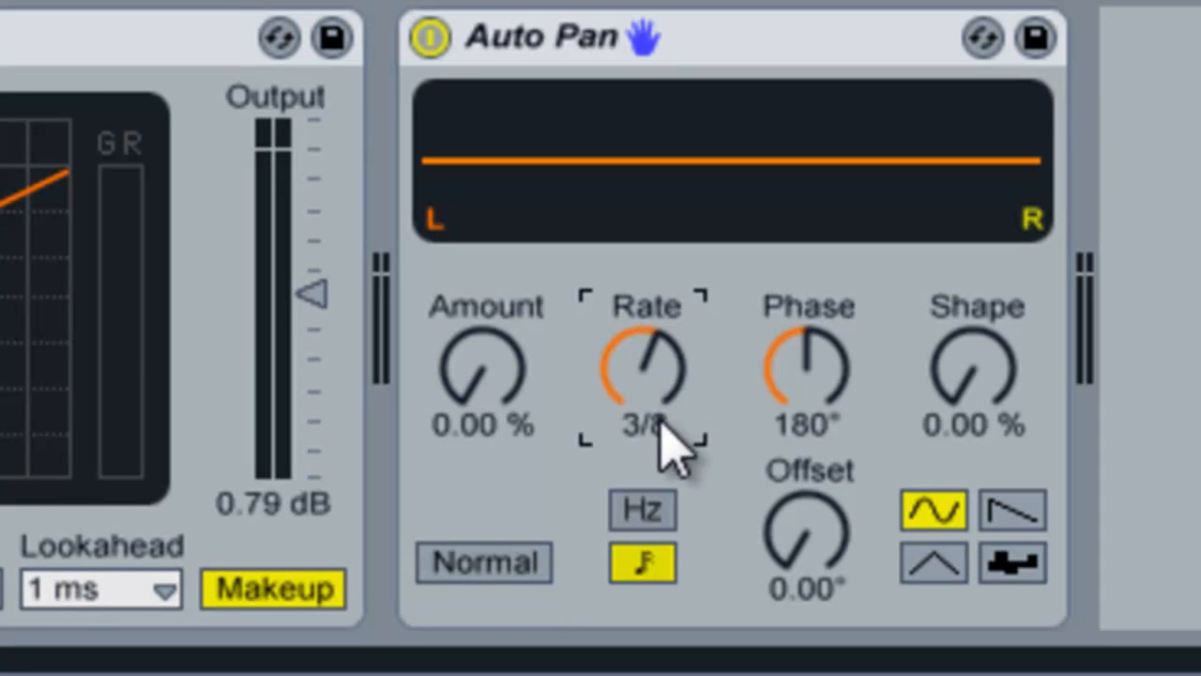
{"action": "left_click", "coordinate": [737, 357]}
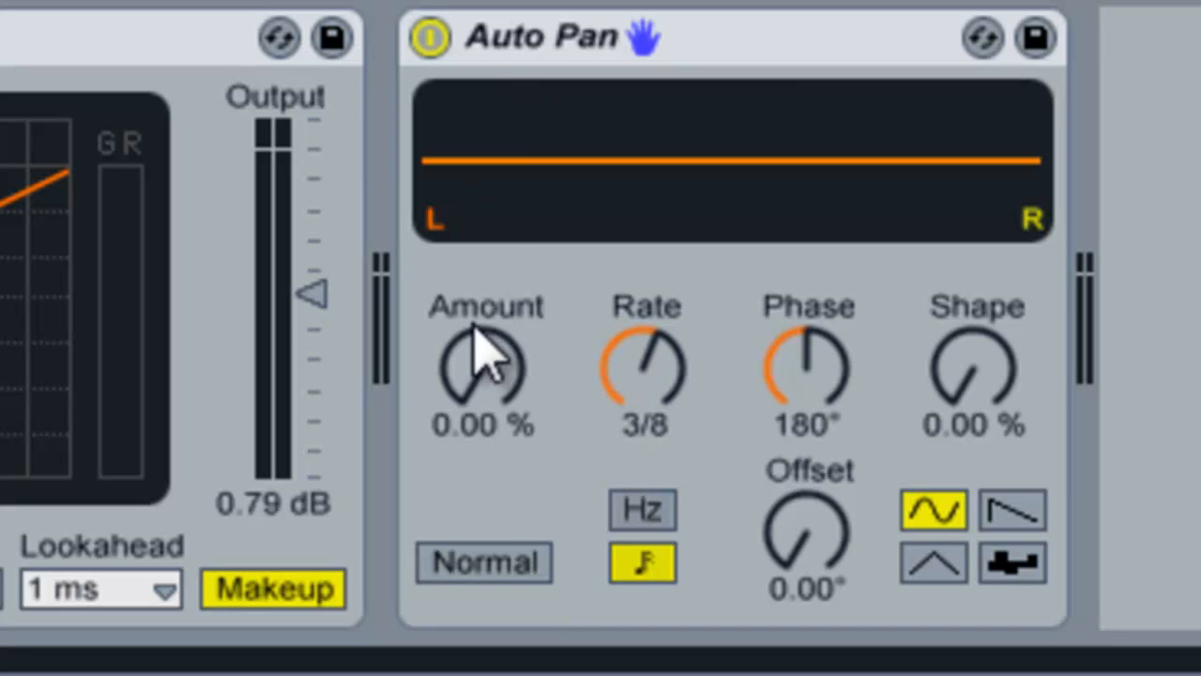
{"action": "left_click_drag", "start_coordinate": [479, 361], "coordinate": [525, 379]}
{"action": "mouse_move", "coordinate": [644, 363]}
{"action": "left_mouse_down"}
{"action": "mouse_move", "coordinate": [638, 385]}
{"action": "mouse_move", "coordinate": [634, 364]}
{"action": "left_mouse_up"}
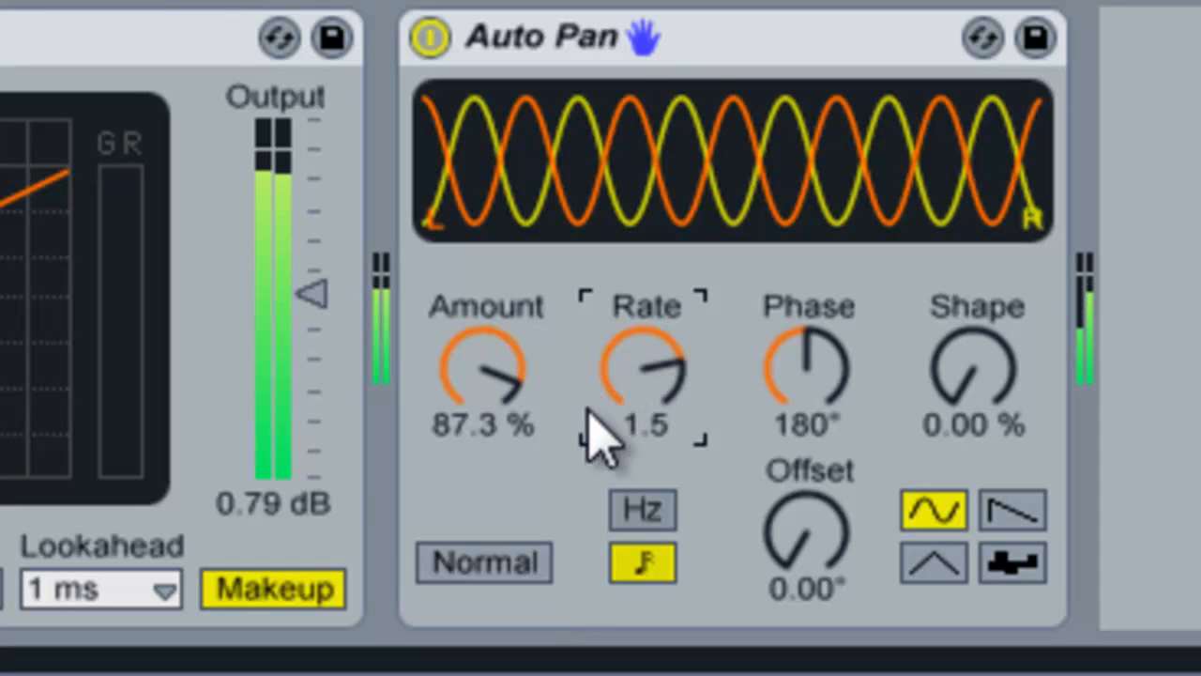
- Switch the Auto Pan rate to free-running Hz and lower it to 0.34 Hz
{"action": "left_click", "coordinate": [657, 512]}
{"action": "mouse_move", "coordinate": [657, 378]}
{"action": "left_mouse_down"}
{"action": "mouse_move", "coordinate": [663, 392]}
{"action": "mouse_move", "coordinate": [656, 383]}
{"action": "left_mouse_up"}
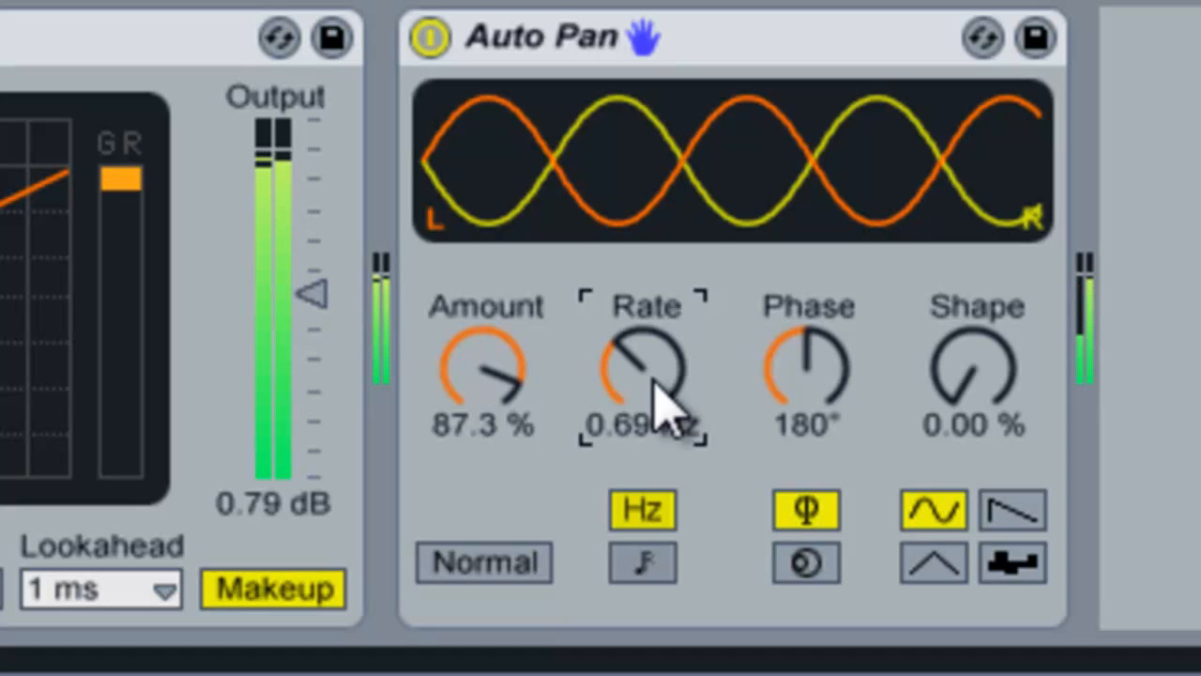
{"action": "scroll", "coordinate": [624, 390], "scroll_direction": "down", "scroll_amount": 2}
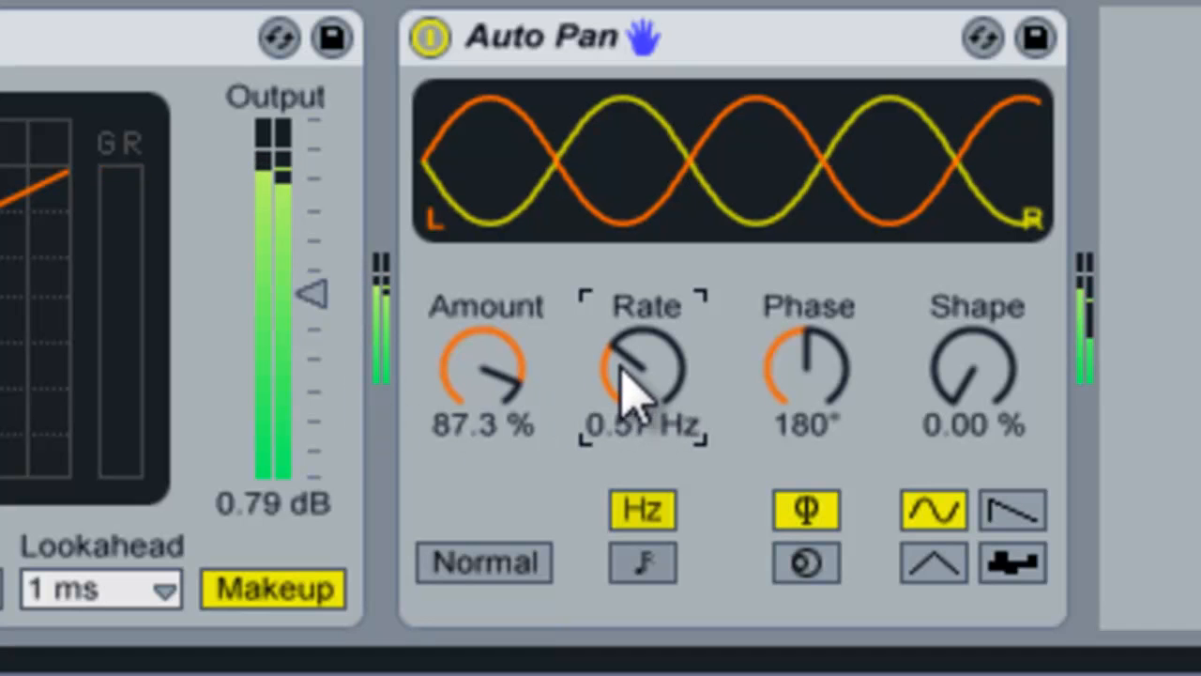
{"action": "scroll", "coordinate": [624, 389], "scroll_direction": "down", "scroll_amount": 1}
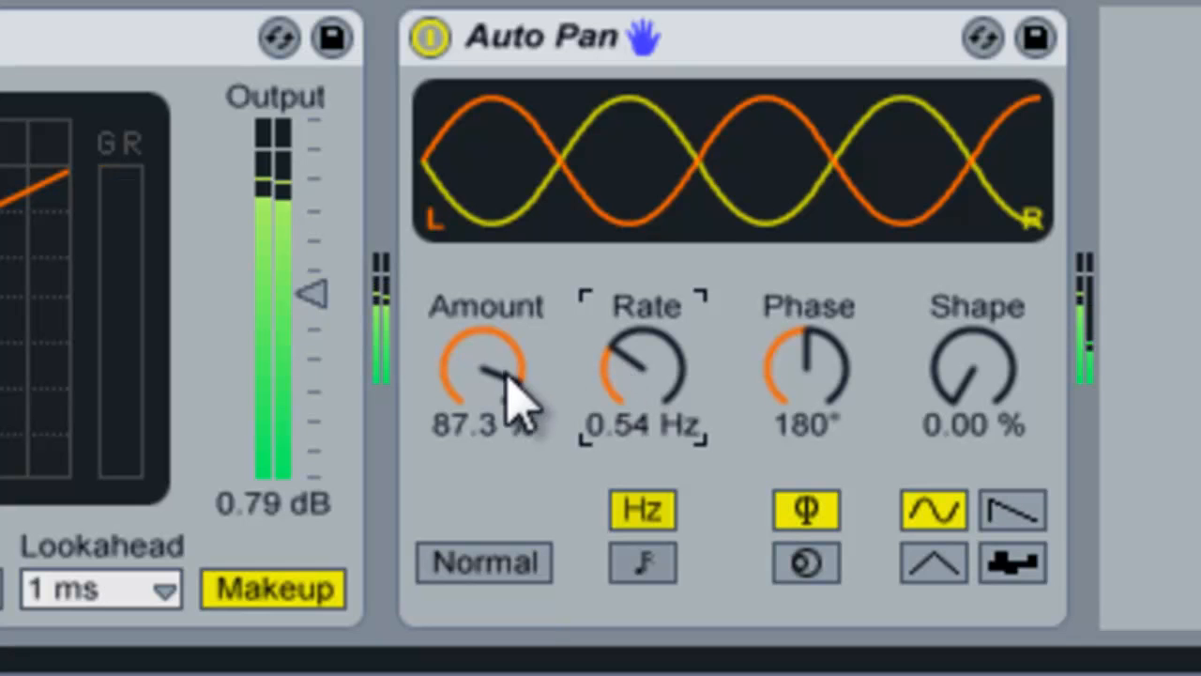
{"action": "scroll", "coordinate": [624, 392], "scroll_direction": "down", "scroll_amount": 2}
{"action": "scroll", "coordinate": [626, 402], "scroll_direction": "down", "scroll_amount": 2}
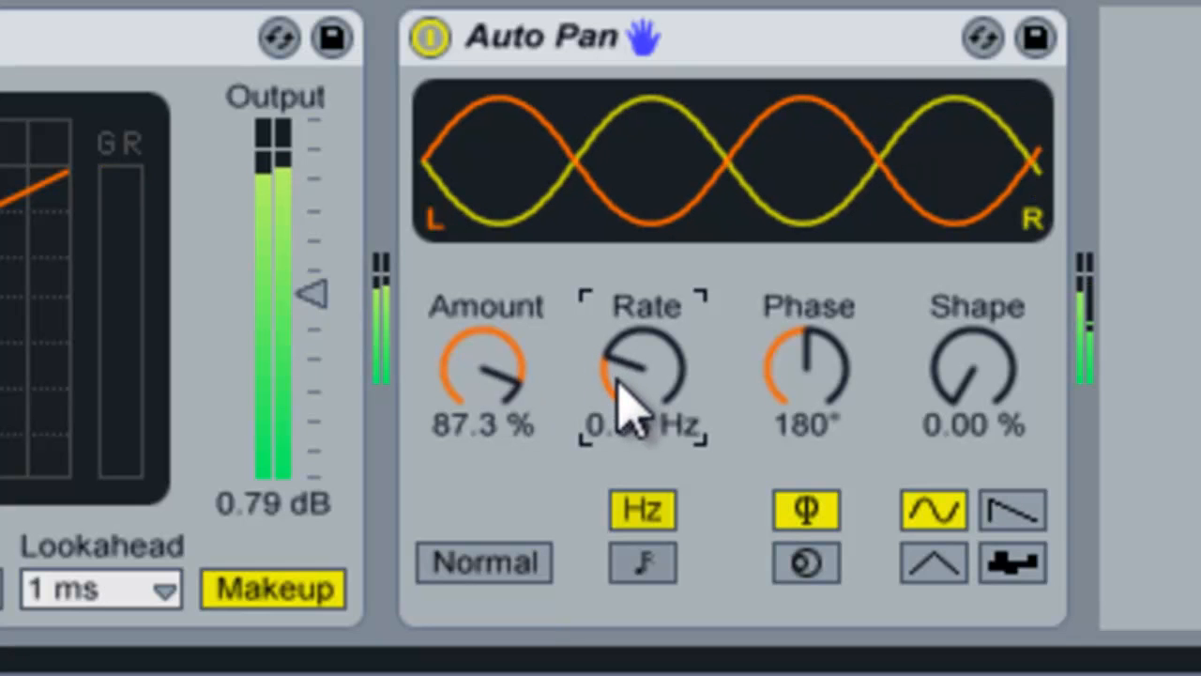
- Reduce the Auto Pan amount to 32.5 % and duplicate the device so two Auto Pans run in series
{"action": "scroll", "coordinate": [490, 375], "scroll_direction": "down", "scroll_amount": 15}
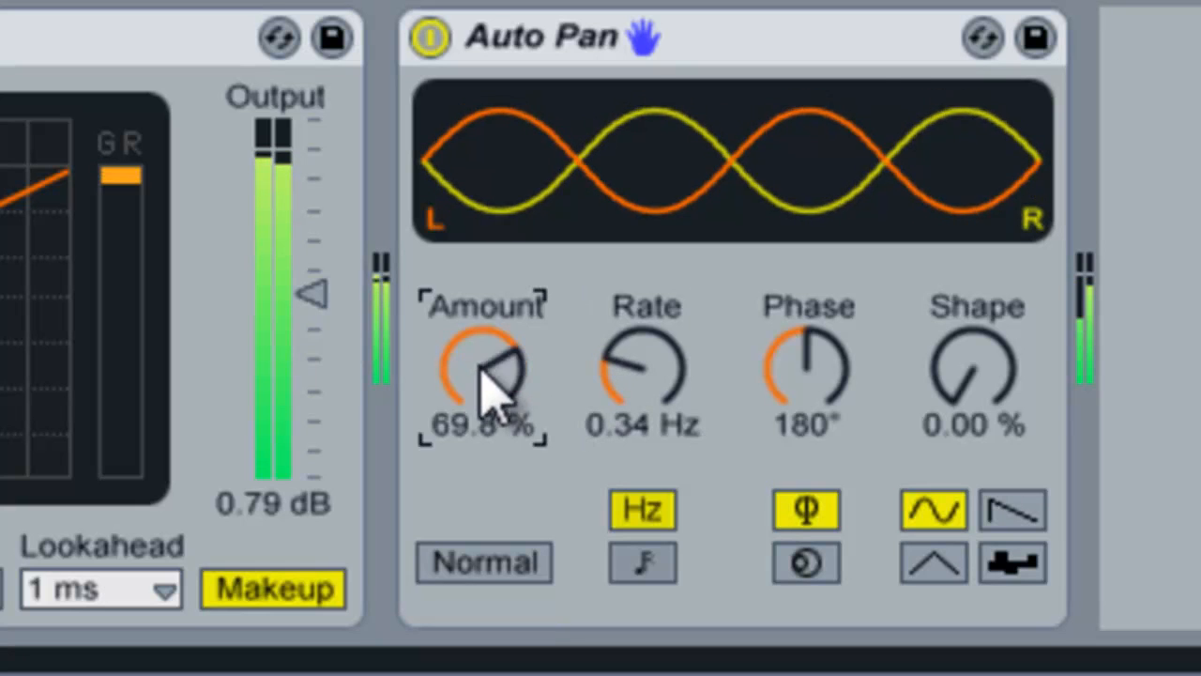
{"action": "scroll", "coordinate": [483, 371], "scroll_direction": "up", "scroll_amount": 5}
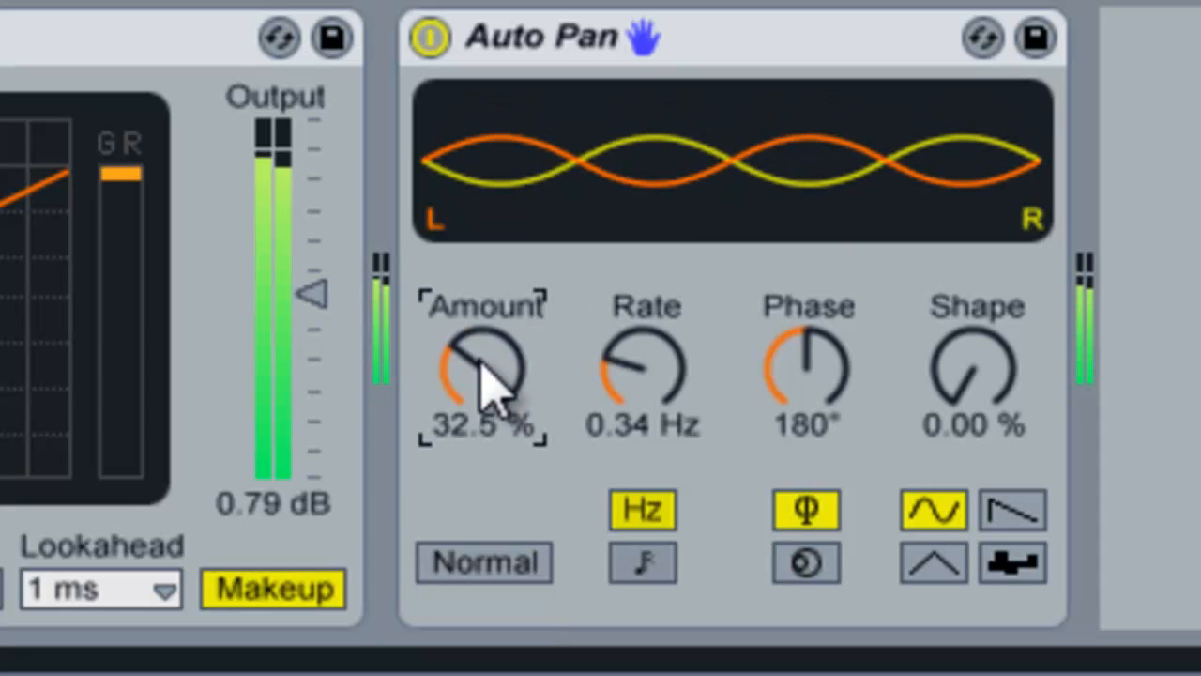
{"action": "scroll", "coordinate": [489, 380], "scroll_direction": "down", "scroll_amount": 3}
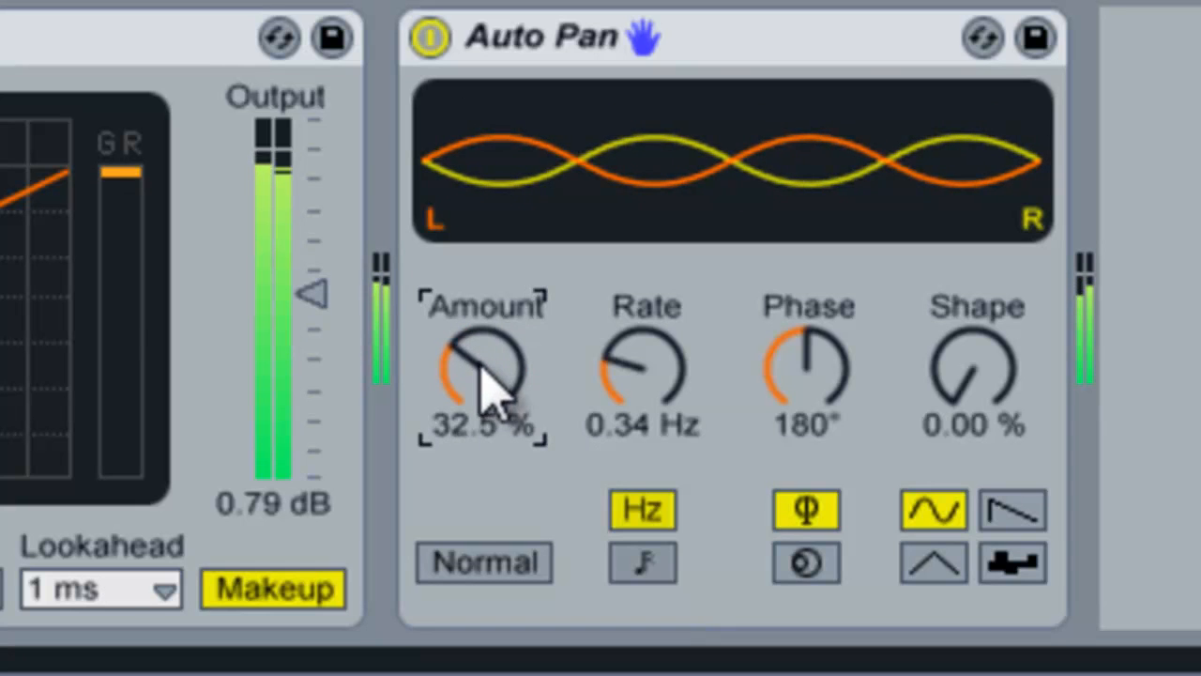
{"action": "mouse_move", "coordinate": [730, 60]}
{"action": "left_mouse_down"}
{"action": "mouse_move", "coordinate": [718, 59]}
{"action": "mouse_move", "coordinate": [970, 107]}
{"action": "mouse_move", "coordinate": [886, 136]}
{"action": "left_mouse_up"}
{"action": "left_click_drag", "start_coordinate": [478, 381], "coordinate": [477, 397]}
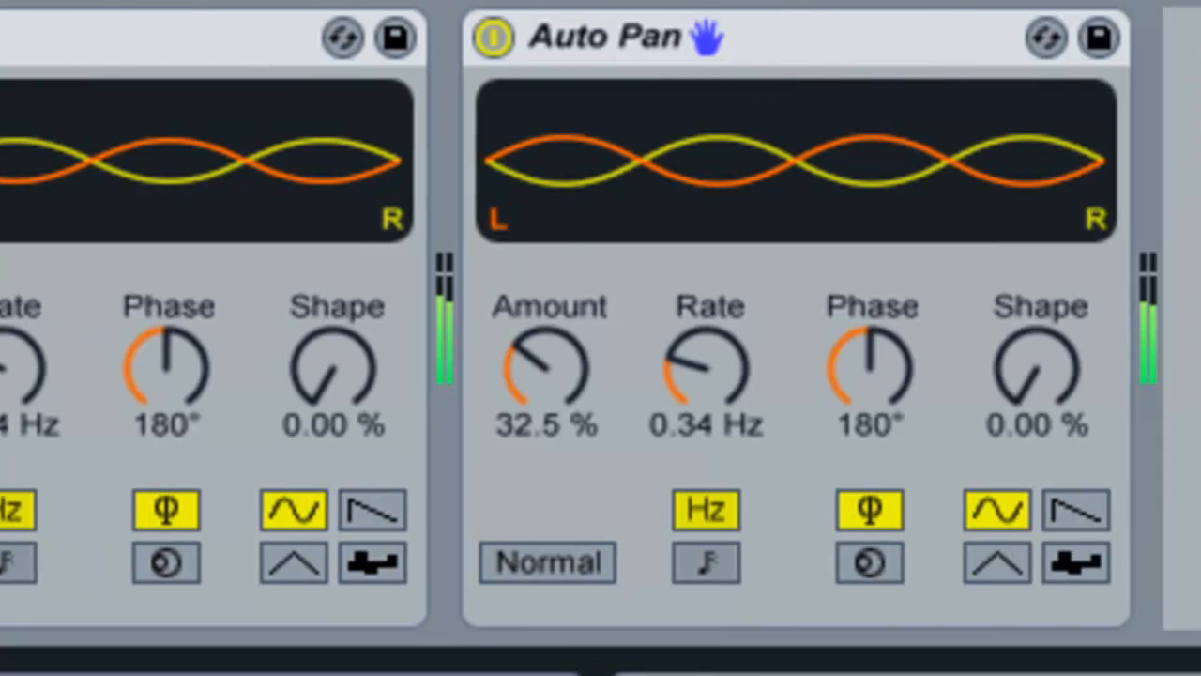
- Set the second Auto Pan's phase to 360° and its rate to 5.50 Hz
{"action": "scroll", "coordinate": [692, 381], "scroll_direction": "up", "scroll_amount": 20}
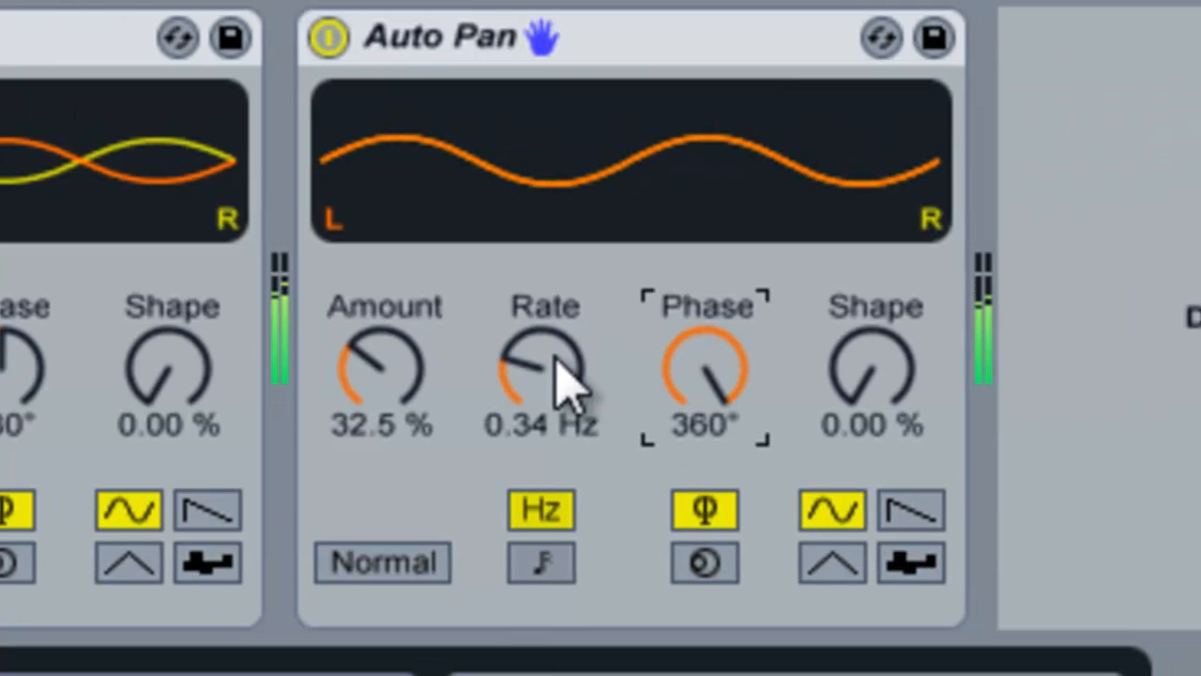
{"action": "scroll", "coordinate": [557, 375], "scroll_direction": "up", "scroll_amount": 15}
{"action": "scroll", "coordinate": [560, 379], "scroll_direction": "up", "scroll_amount": 3}
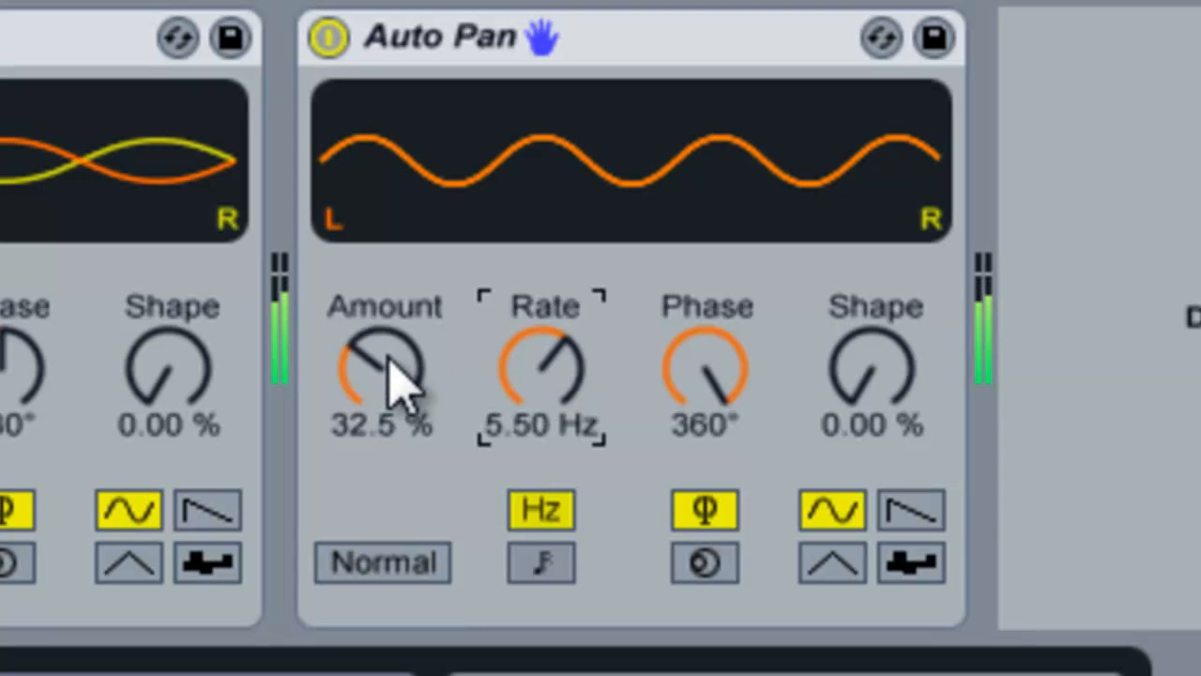
- Try amounts between 15.1 % and 81.7 % on the second Auto Pan during playback, and lower it to 17.5 %
{"action": "scroll", "coordinate": [414, 405], "scroll_direction": "down", "scroll_amount": 7}
{"action": "scroll", "coordinate": [414, 405], "scroll_direction": "down", "scroll_amount": 2}
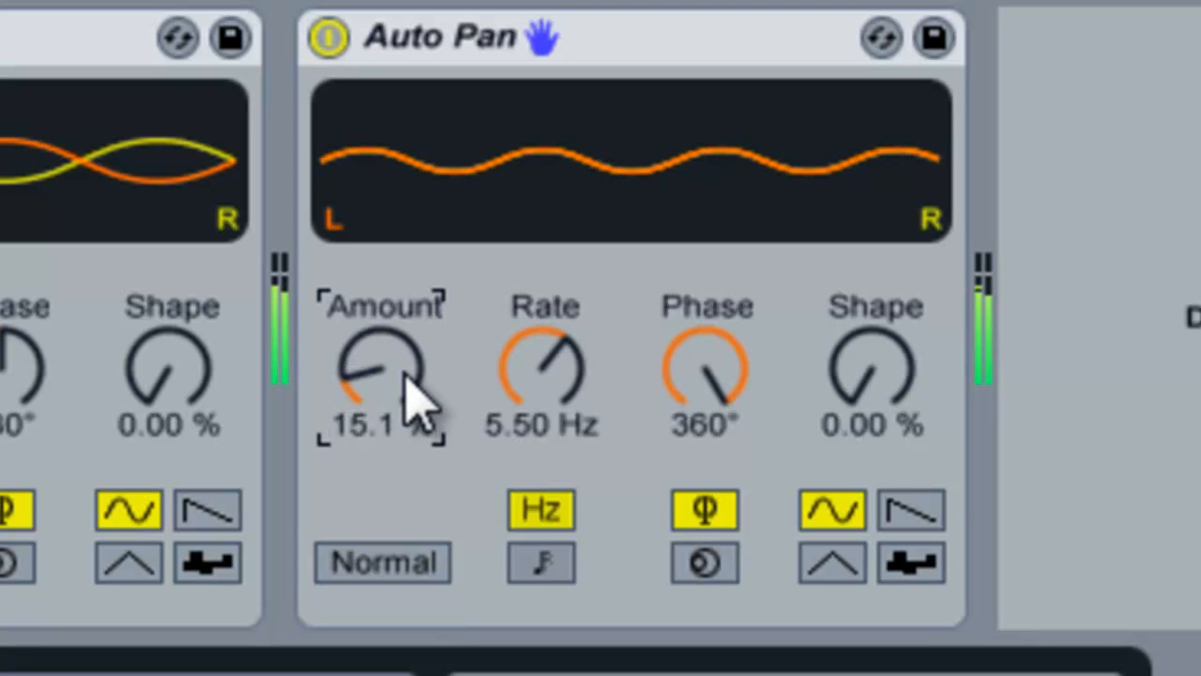
{"action": "scroll", "coordinate": [413, 405], "scroll_direction": "up", "scroll_amount": 2}
{"action": "scroll", "coordinate": [414, 405], "scroll_direction": "down", "scroll_amount": 2}
{"action": "scroll", "coordinate": [414, 406], "scroll_direction": "up", "scroll_amount": 20}
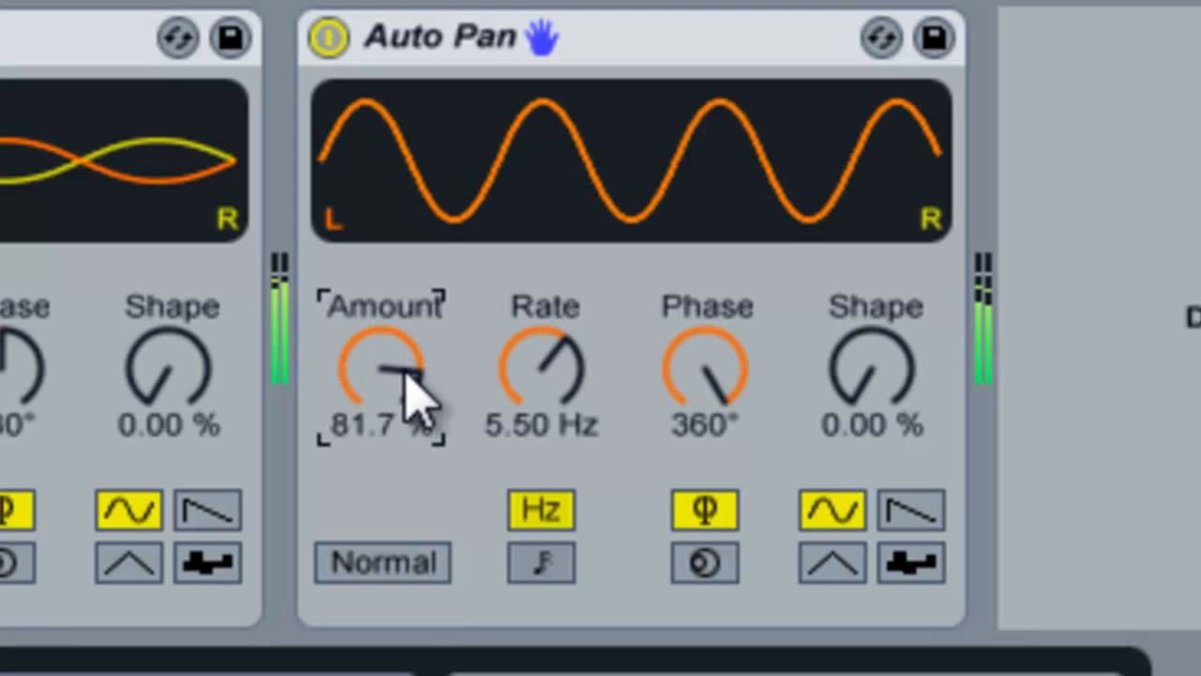
{"action": "scroll", "coordinate": [414, 405], "scroll_direction": "down", "scroll_amount": 2}
{"action": "scroll", "coordinate": [417, 399], "scroll_direction": "down", "scroll_amount": 15}
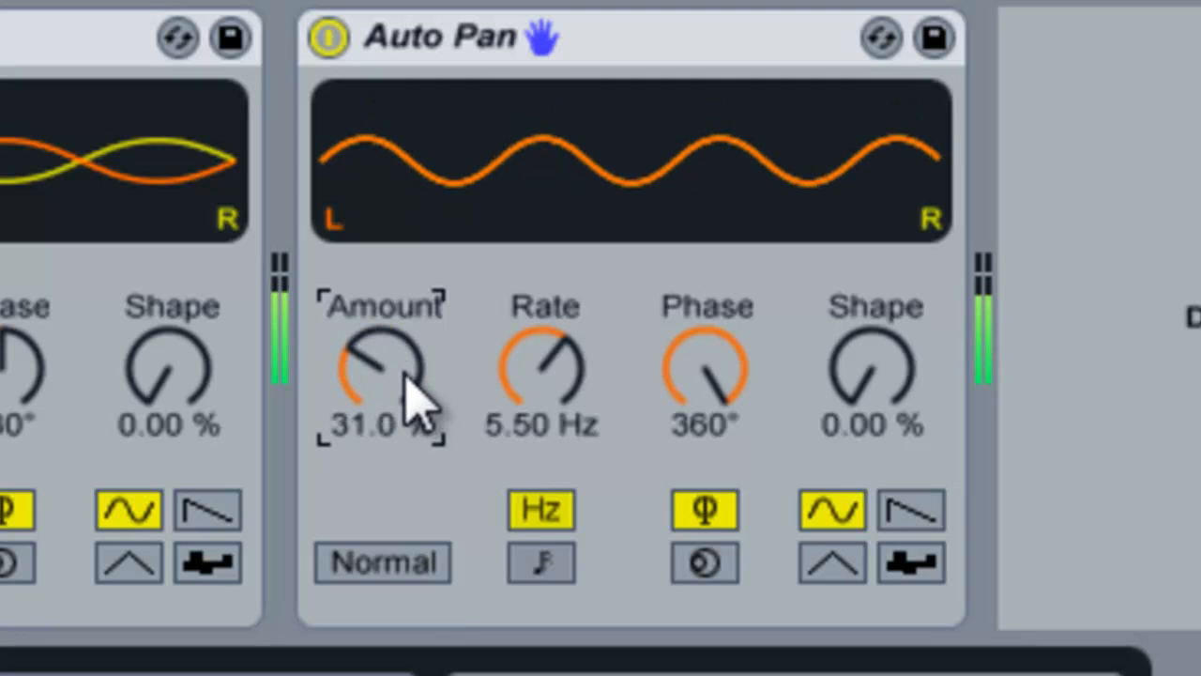
{"action": "scroll", "coordinate": [417, 399], "scroll_direction": "down", "scroll_amount": 4}
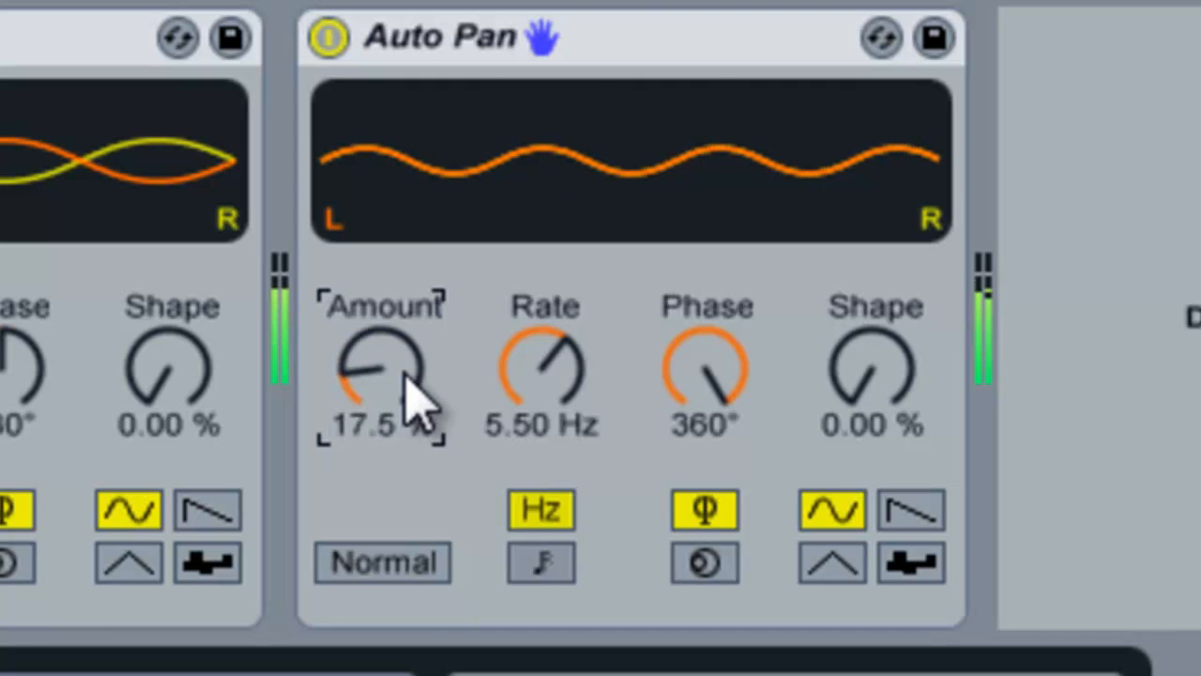
- Compare the second Auto Pan bypassed and active, and set its amount to 15.0 %
{"action": "left_click", "coordinate": [330, 39]}
{"action": "left_click", "coordinate": [330, 40]}
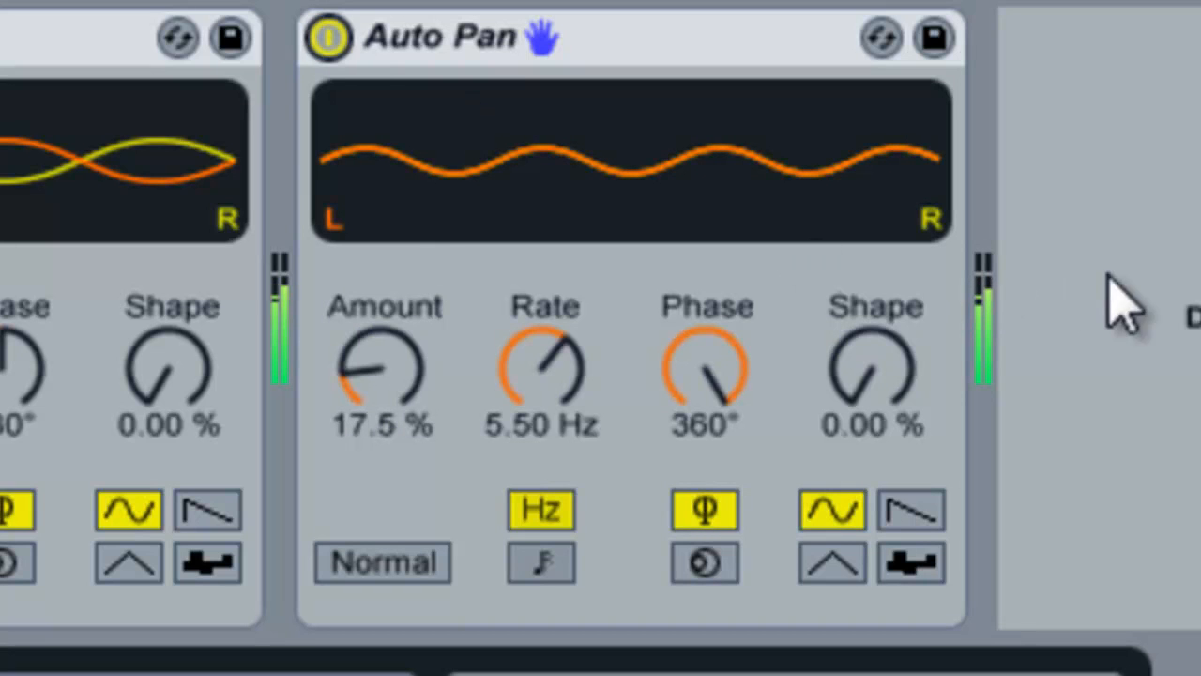
{"action": "left_click_drag", "start_coordinate": [370, 362], "coordinate": [394, 367]}
{"action": "scroll", "coordinate": [392, 368], "scroll_direction": "down", "scroll_amount": 4}
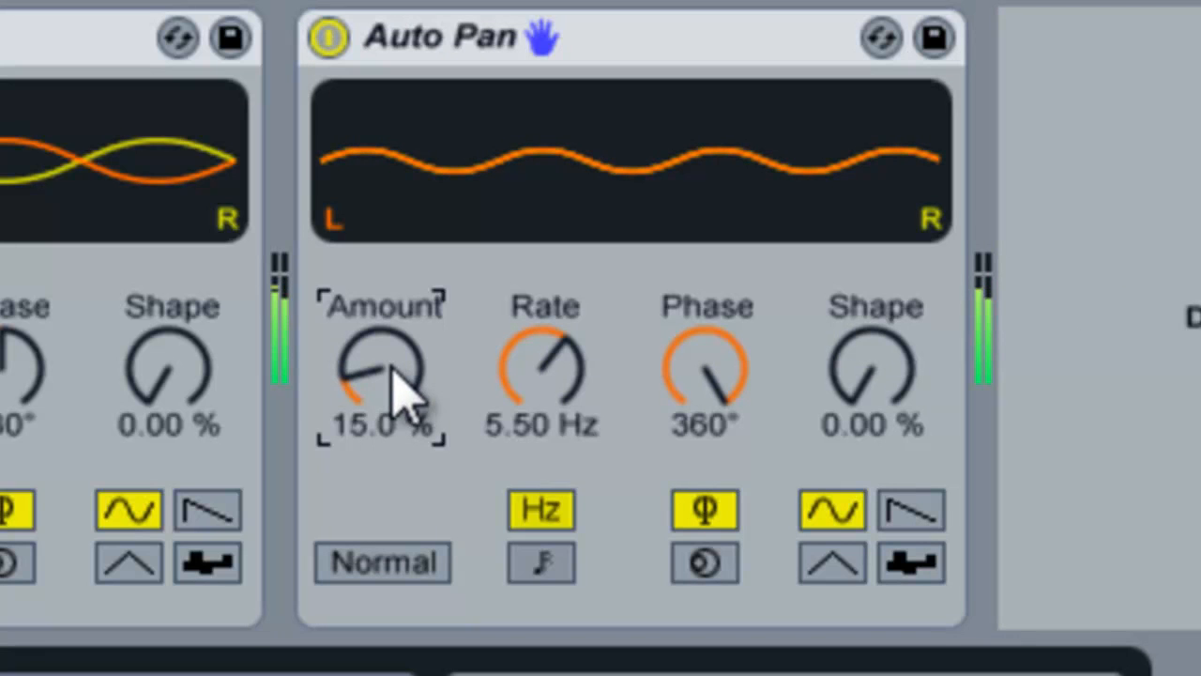
- Try the sawtooth waveform with a 100 % amount on the second Auto Pan, and revert to the sine wave and previous amount
{"action": "left_click", "coordinate": [903, 507]}
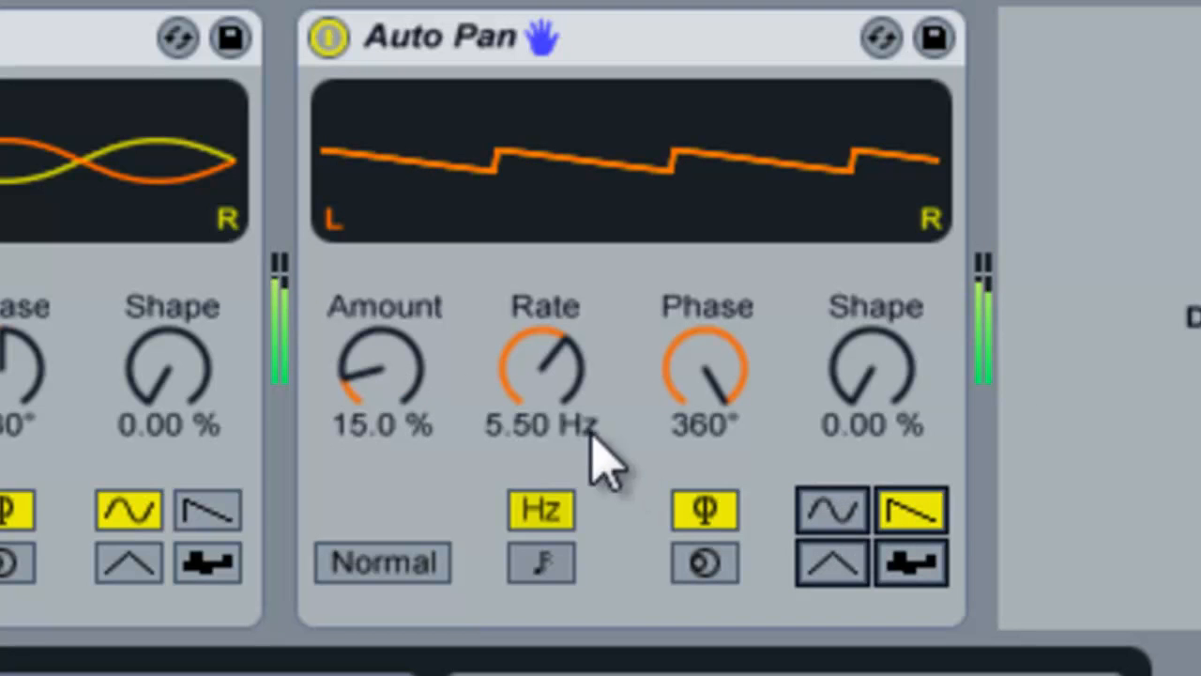
{"action": "left_click_drag", "start_coordinate": [394, 397], "coordinate": [394, 401]}
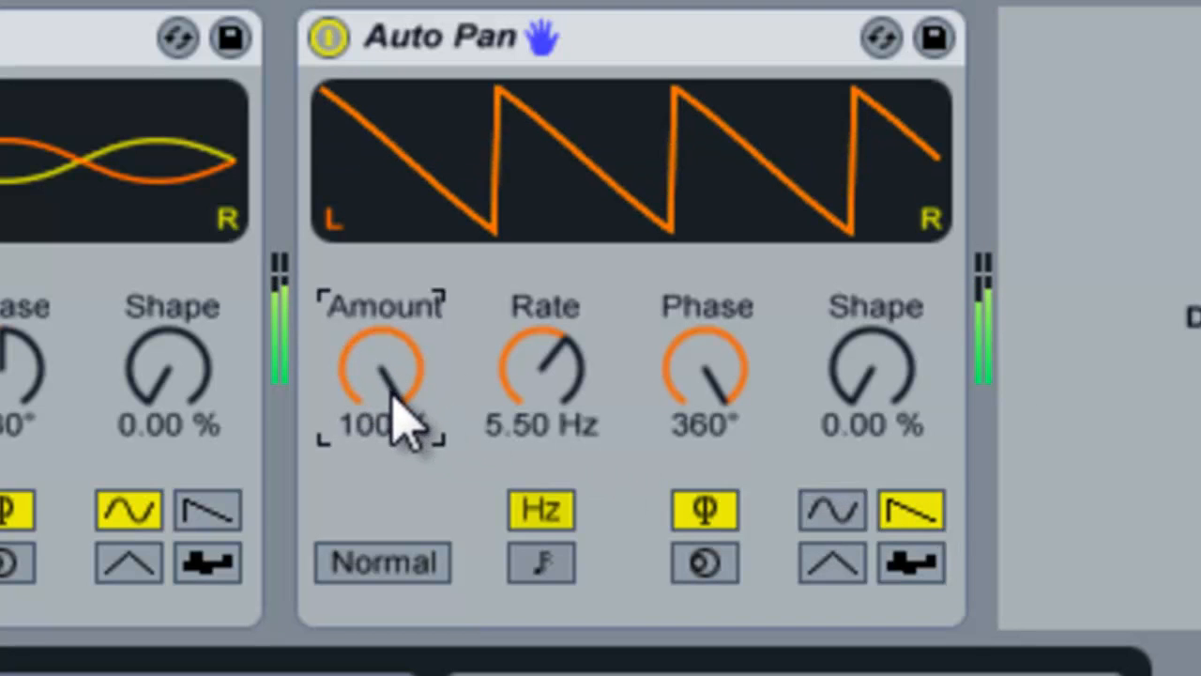
{"action": "key", "text": "ctrl+z"}
{"action": "left_click", "coordinate": [832, 509]}
{"action": "left_click", "coordinate": [1187, 445]}
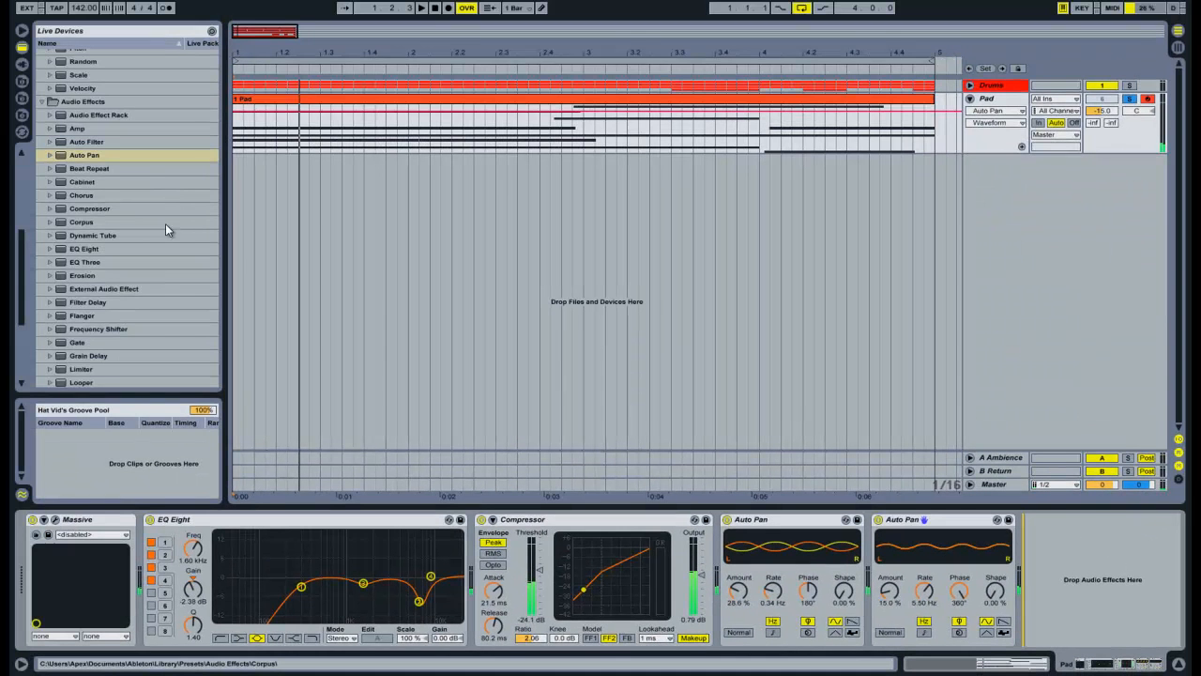
- Add a Reverb after the second Auto Pan on the Pad track and bring the whole device into view
{"action": "scroll", "coordinate": [179, 218], "scroll_direction": "down", "scroll_amount": 5}
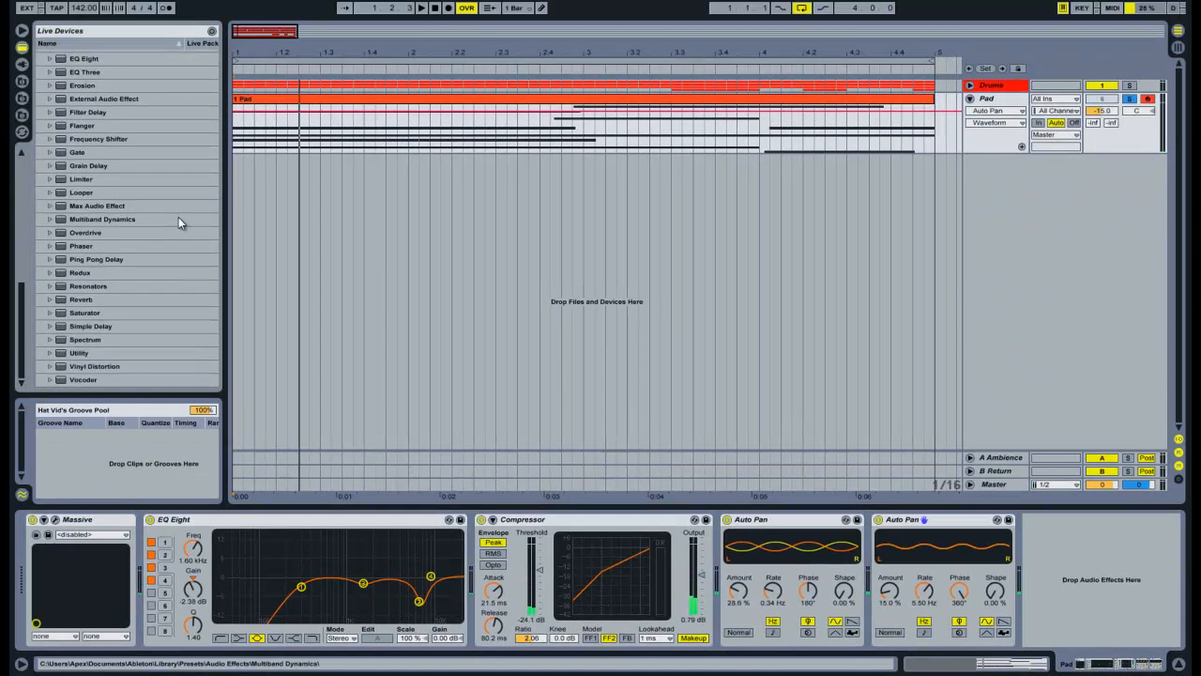
{"action": "left_click", "coordinate": [83, 301]}
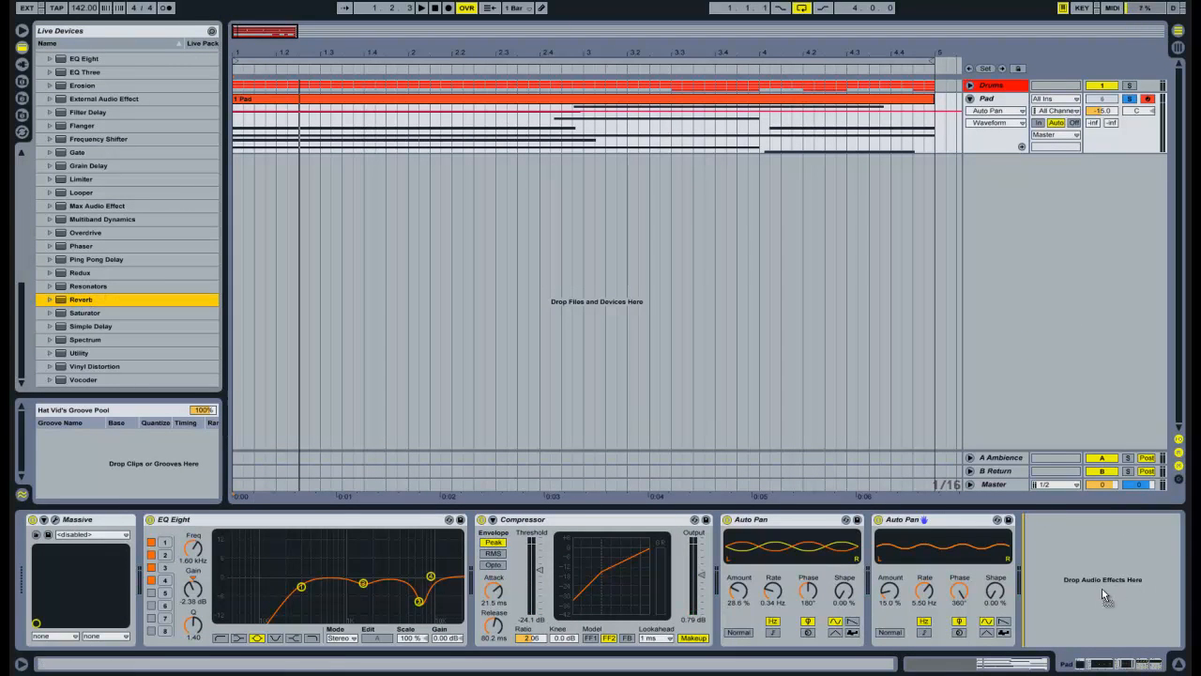
{"action": "left_click_drag", "start_coordinate": [1105, 596], "coordinate": [1107, 597]}
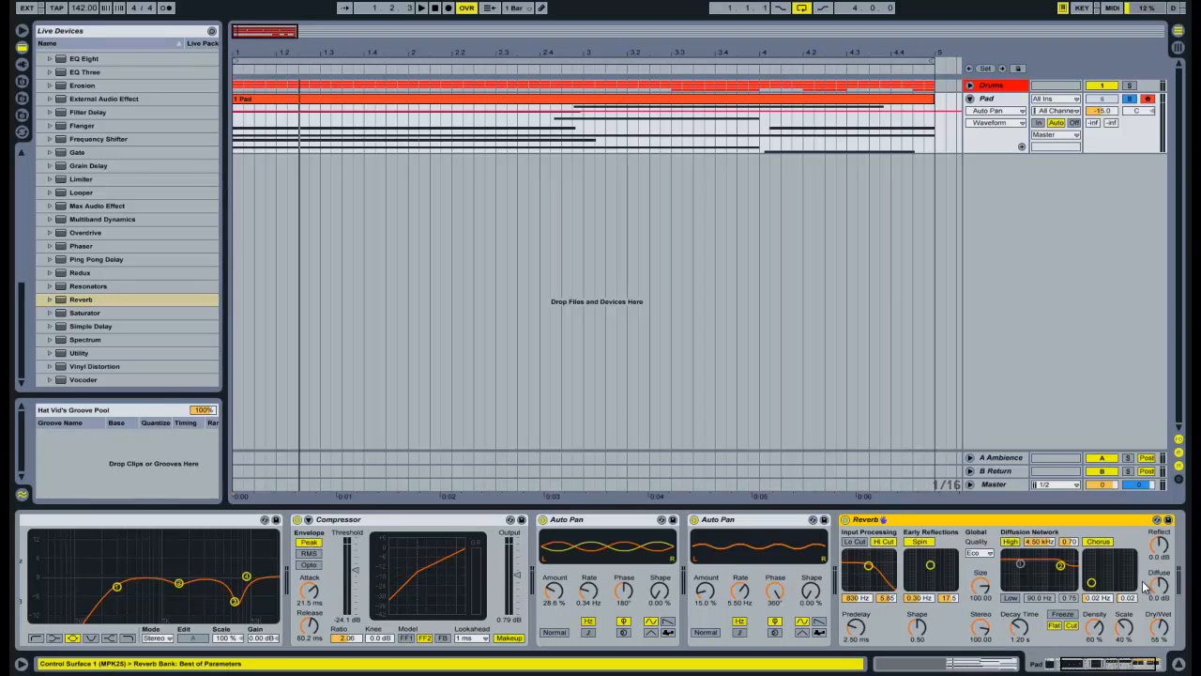
{"action": "left_click", "coordinate": [1105, 667]}
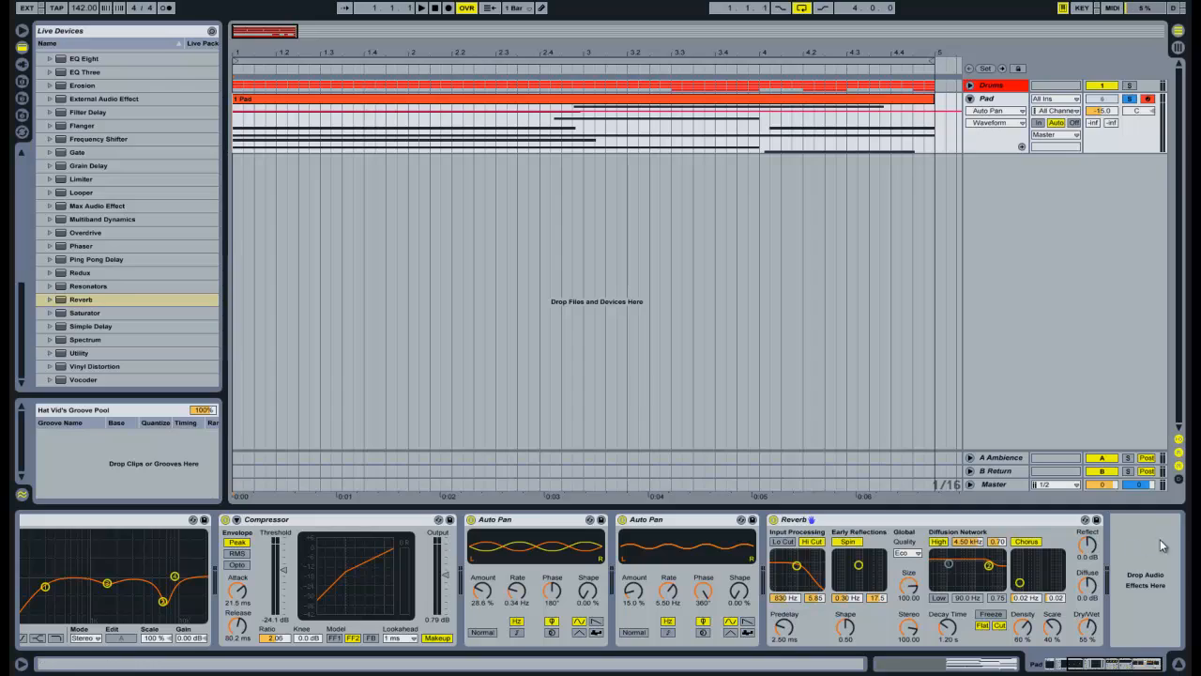
- Set the Reverb's dry/wet mix to 100 %, its diffuse level to 4.2 dB and its reflect level to 2.3 dB
{"action": "left_click_drag", "start_coordinate": [1162, 542], "coordinate": [1153, 570]}
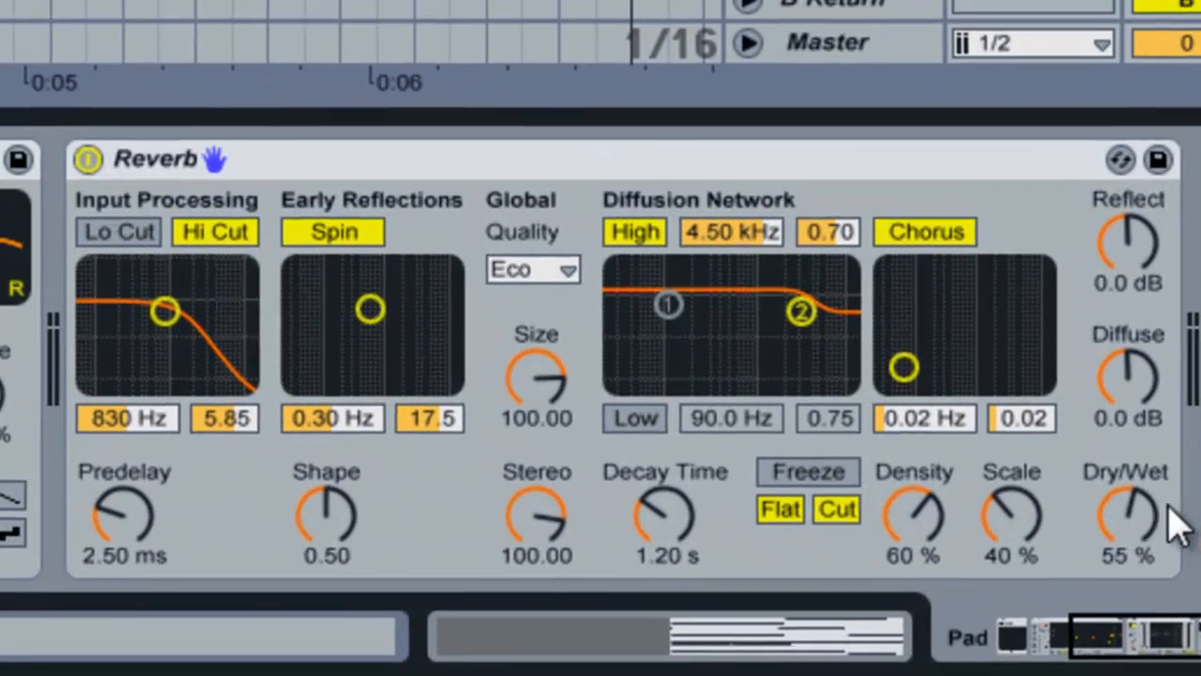
{"action": "left_click_drag", "start_coordinate": [1164, 535], "coordinate": [1164, 487]}
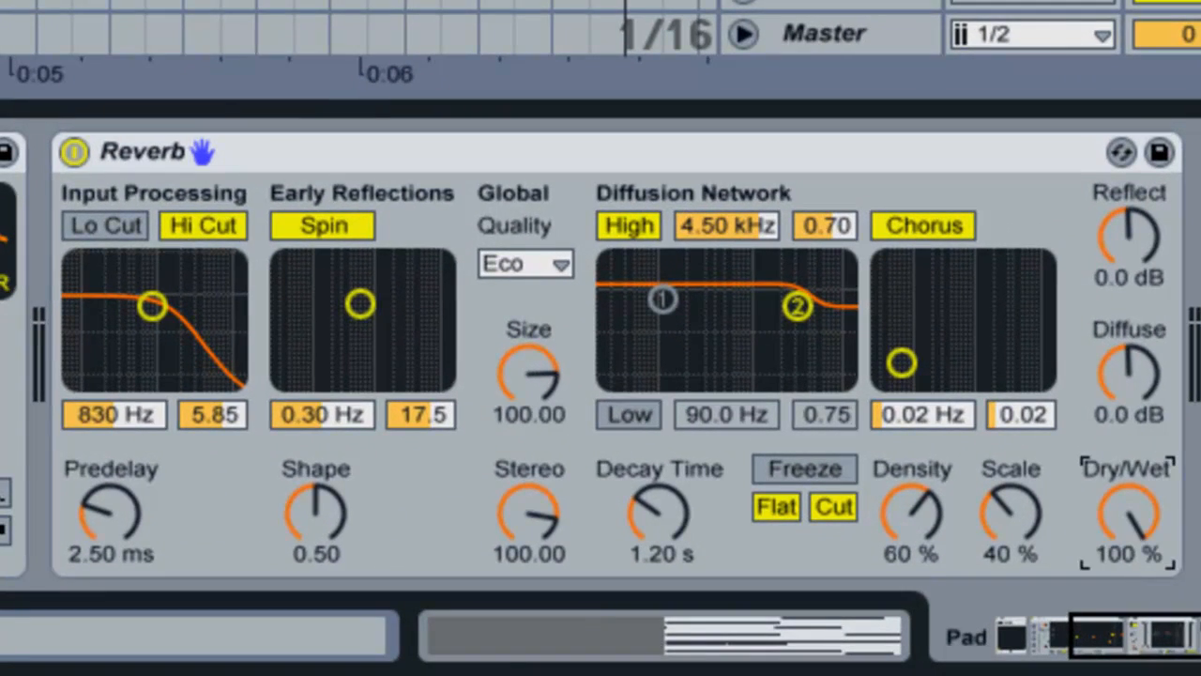
{"action": "left_click_drag", "start_coordinate": [1153, 385], "coordinate": [1157, 393]}
{"action": "left_click_drag", "start_coordinate": [1136, 254], "coordinate": [1140, 272]}
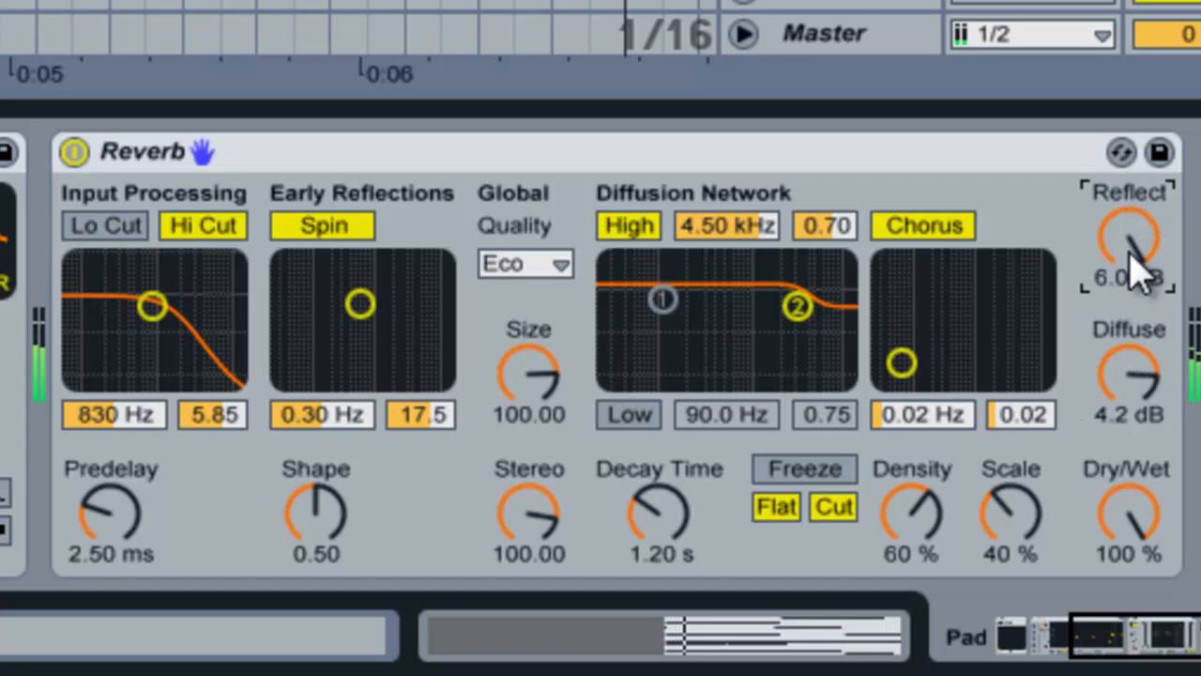
{"action": "scroll", "coordinate": [1131, 258], "scroll_direction": "down", "scroll_amount": 7}
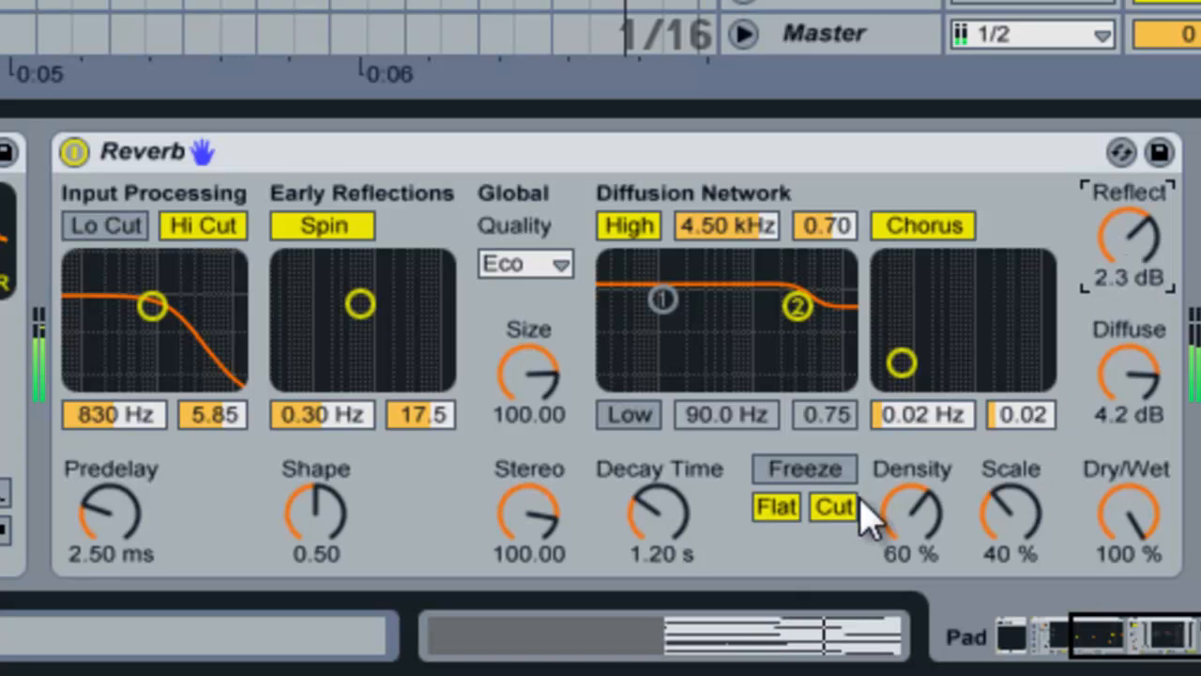
- Raise the Reverb density to 72 %, disable Chorus and Spin, and filter the input with Lo Cut instead of Hi Cut
{"action": "scroll", "coordinate": [919, 514], "scroll_direction": "up", "scroll_amount": 6}
{"action": "left_click", "coordinate": [913, 230]}
{"action": "left_click", "coordinate": [290, 228]}
{"action": "left_click", "coordinate": [103, 228]}
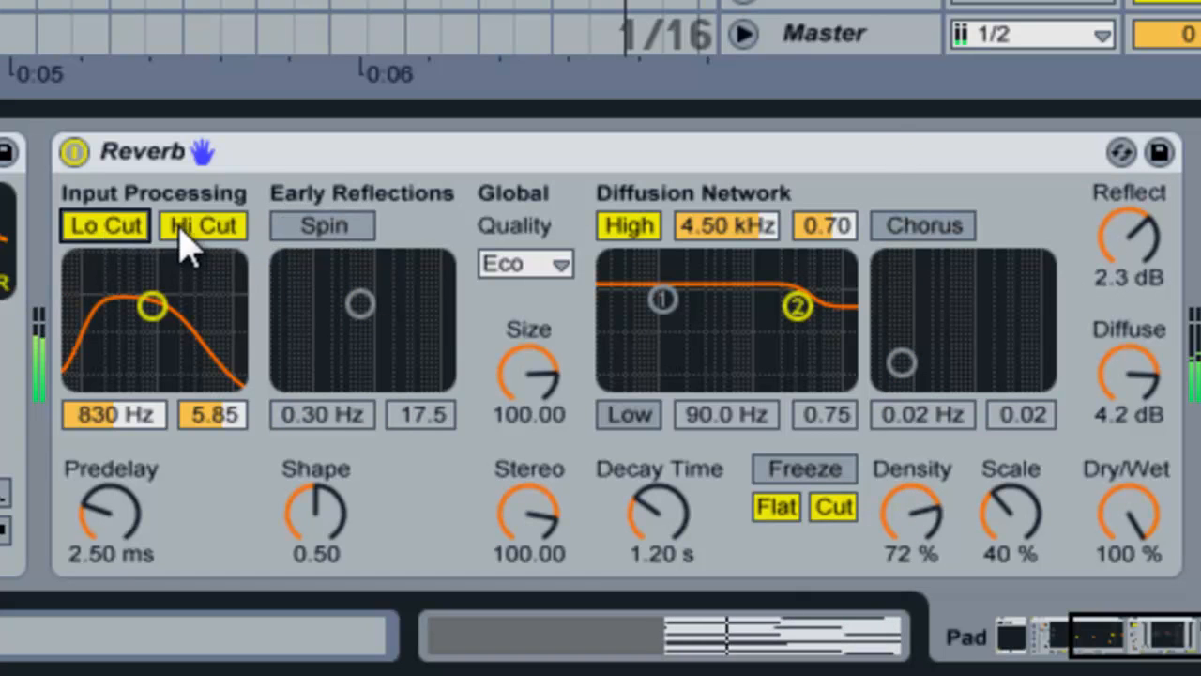
{"action": "left_click", "coordinate": [178, 228]}
- Raise the Reverb predelay to 15.0 ms
{"action": "scroll", "coordinate": [122, 521], "scroll_direction": "up", "scroll_amount": 2}
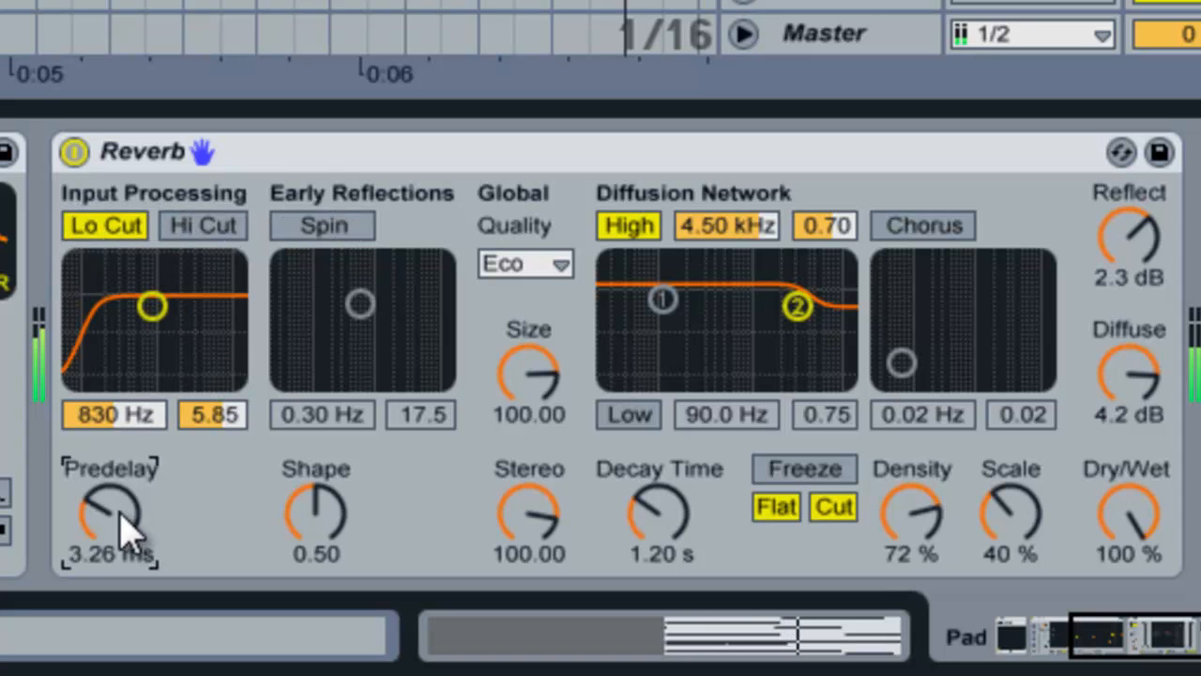
{"action": "scroll", "coordinate": [122, 530], "scroll_direction": "up", "scroll_amount": 5}
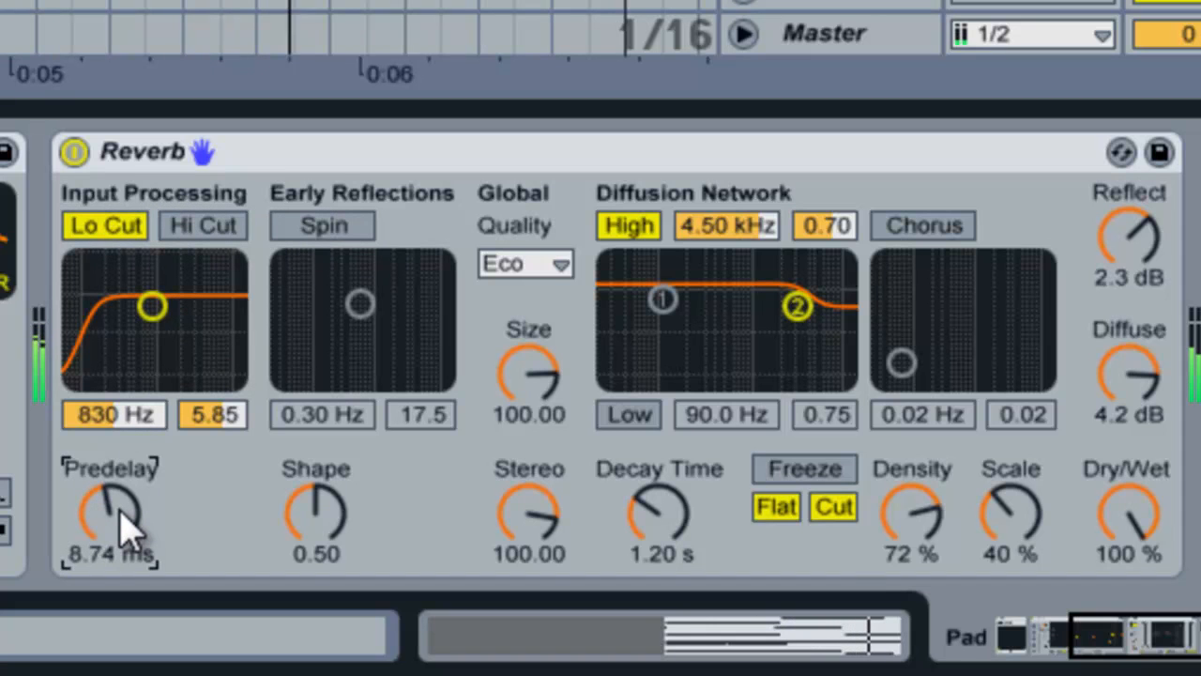
{"action": "scroll", "coordinate": [126, 533], "scroll_direction": "up", "scroll_amount": 3}
{"action": "scroll", "coordinate": [127, 533], "scroll_direction": "up", "scroll_amount": 5}
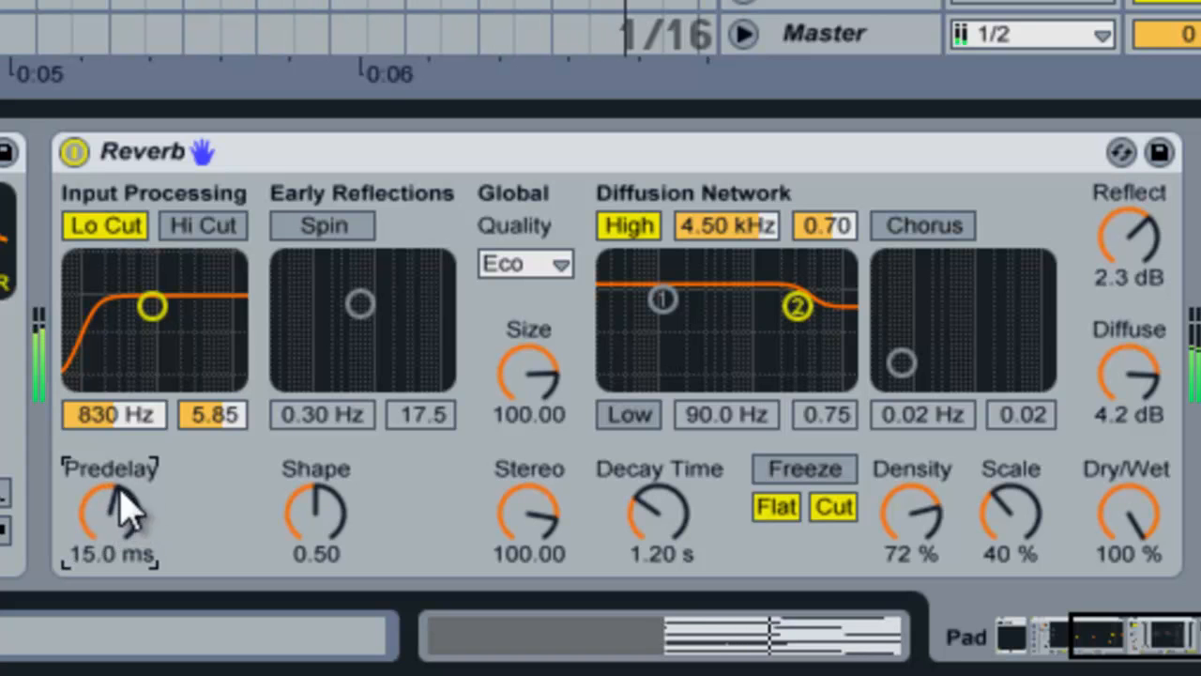
- Set the Reverb decay time to 2.11 s and enable the diffusion network's low shelf at 152 Hz with a value of 0.25
{"action": "scroll", "coordinate": [674, 514], "scroll_direction": "up", "scroll_amount": 5}
{"action": "scroll", "coordinate": [675, 519], "scroll_direction": "down", "scroll_amount": 1}
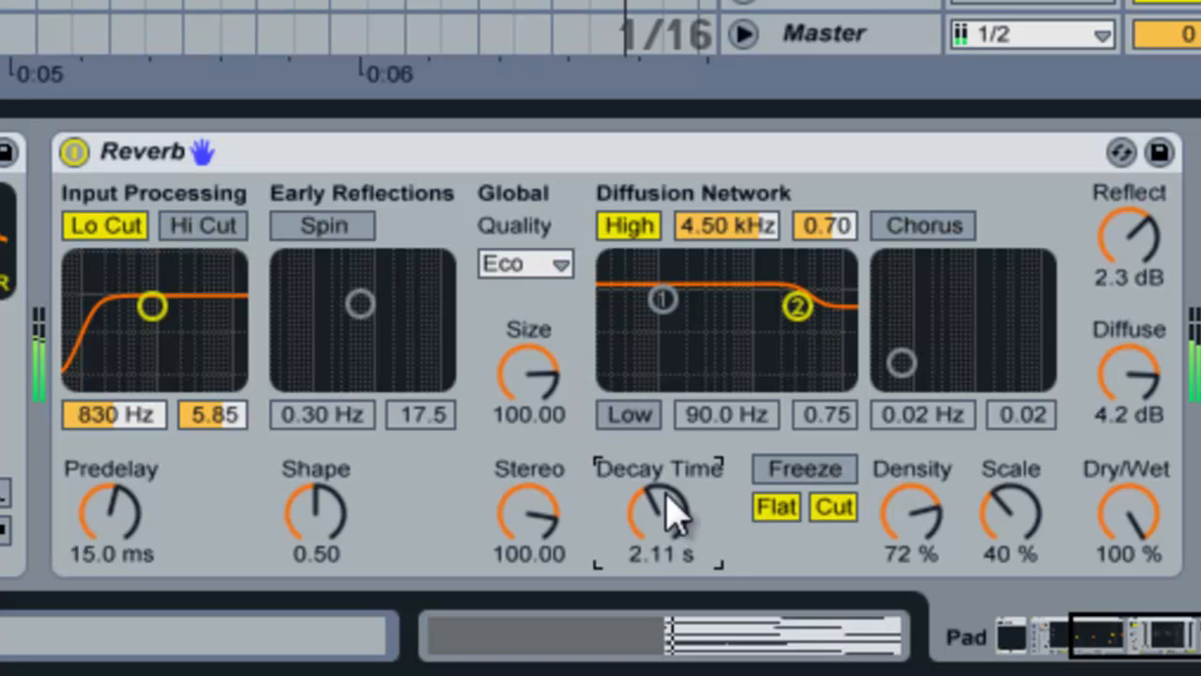
{"action": "left_click", "coordinate": [632, 416]}
{"action": "left_click_drag", "start_coordinate": [663, 298], "coordinate": [683, 370]}
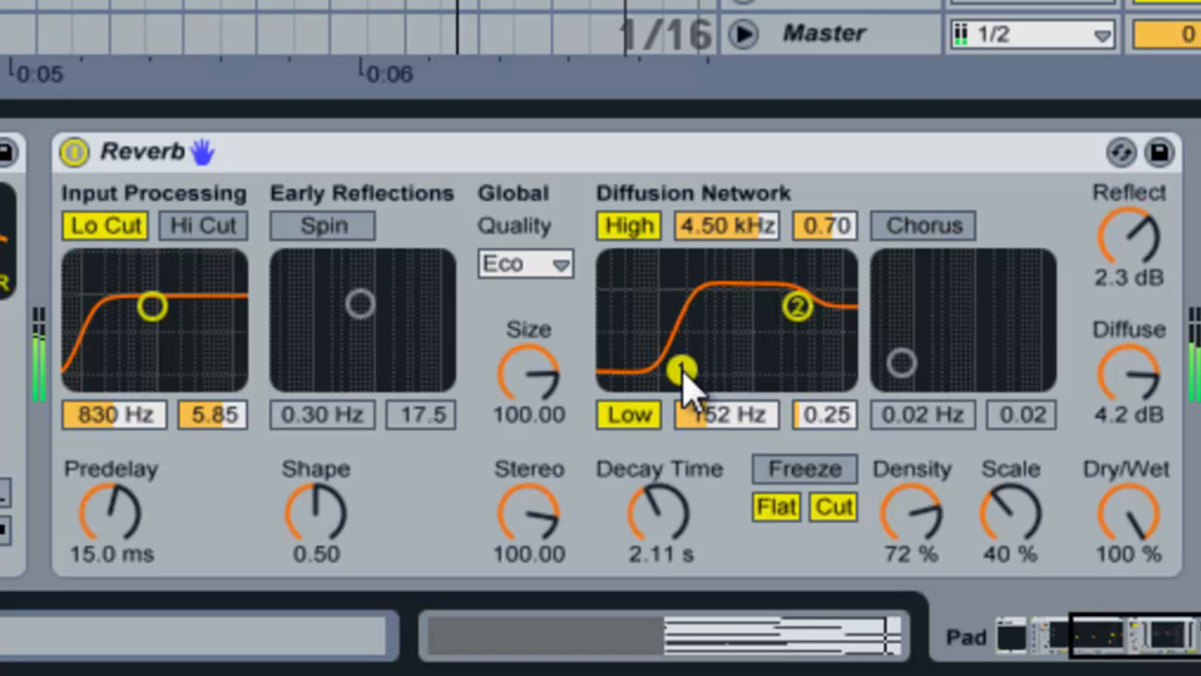
- Lower the Reverb's dry/wet mix to 34 %, comparing the sound with the device bypassed
{"action": "left_click_drag", "start_coordinate": [1107, 499], "coordinate": [1139, 526]}
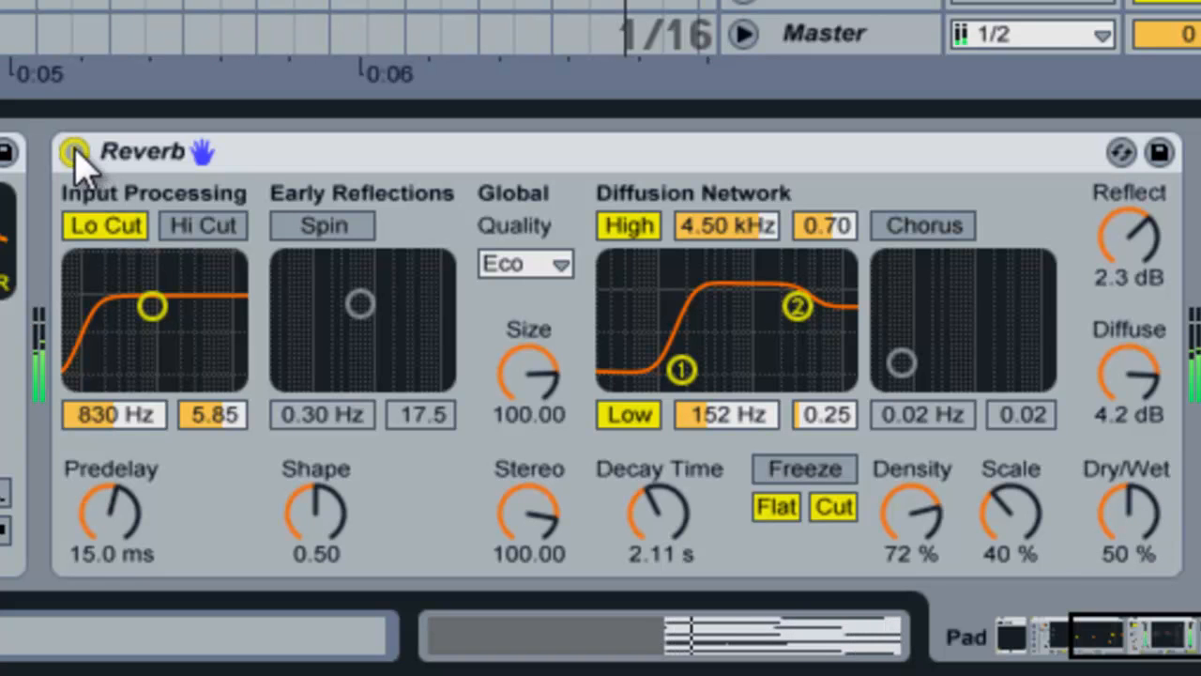
{"action": "left_click_drag", "start_coordinate": [1139, 522], "coordinate": [1136, 537]}
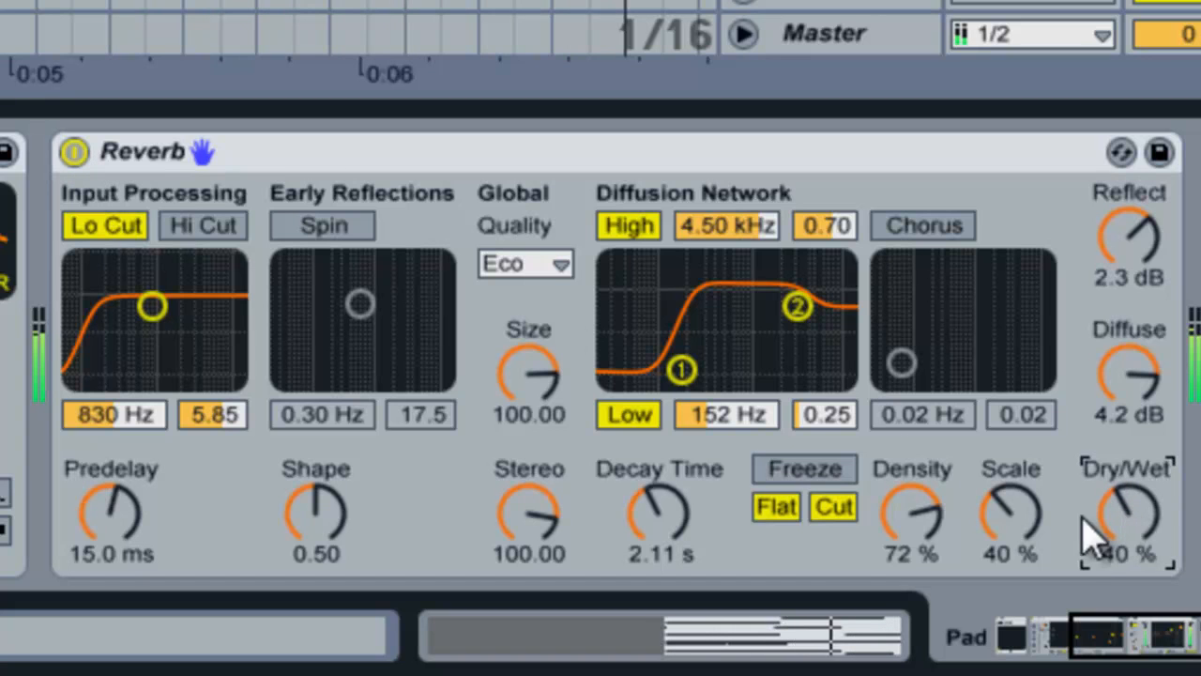
{"action": "left_click", "coordinate": [74, 152]}
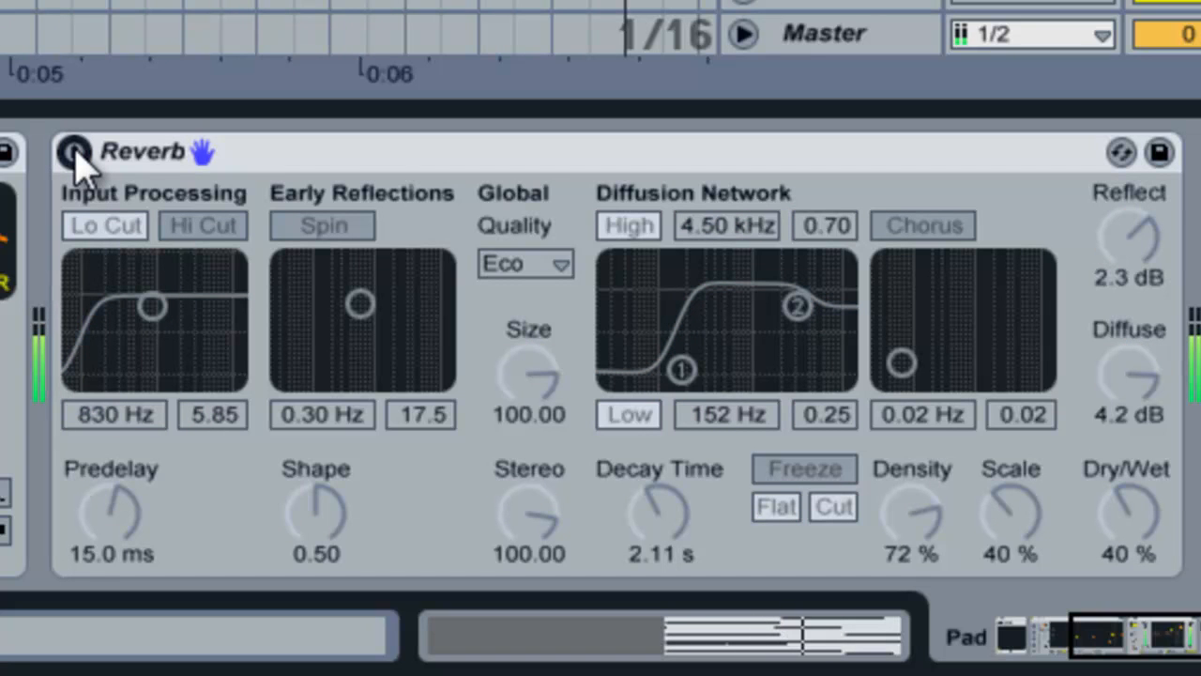
{"action": "left_click", "coordinate": [74, 152]}
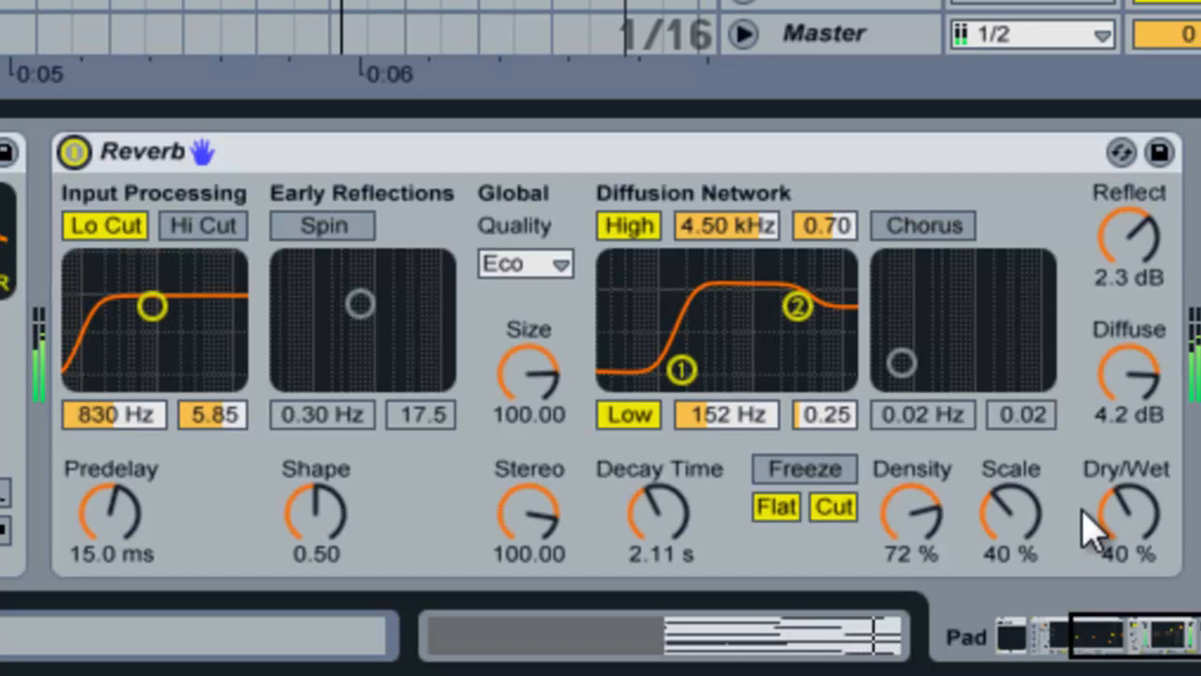
{"action": "scroll", "coordinate": [1115, 535], "scroll_direction": "down", "scroll_amount": 3}
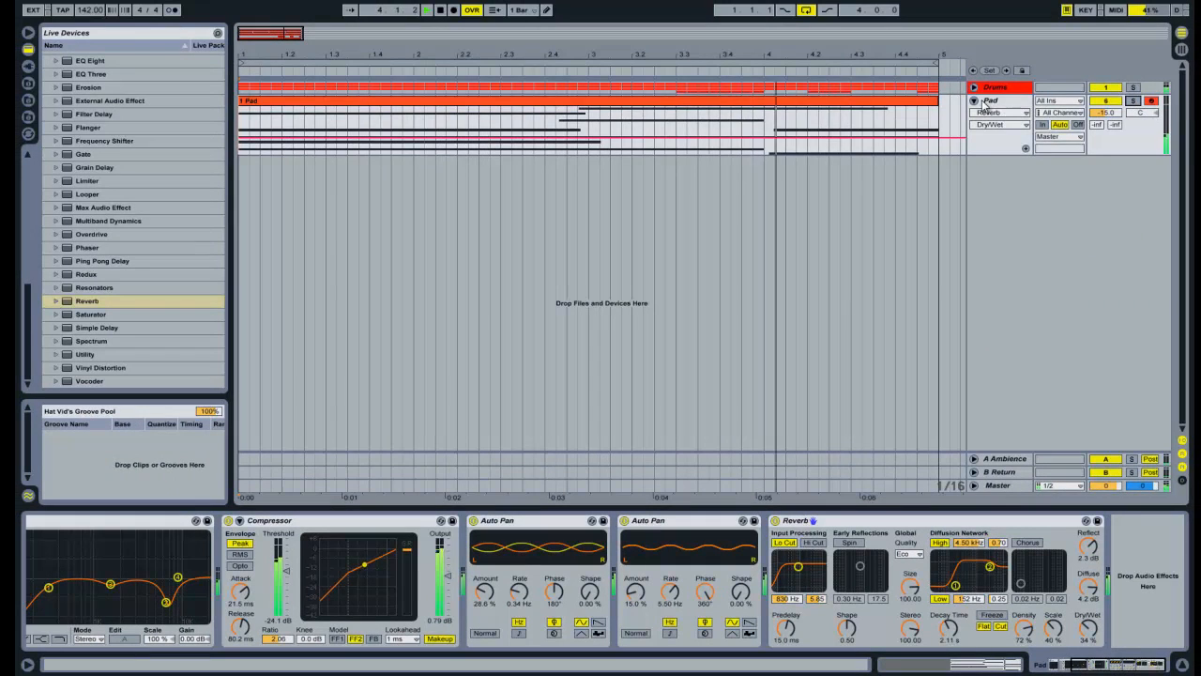
- With the Drums group expanded, lower the Pad track volume to -23.0 dB and the first Auto Pan's amount to 23.0 %
{"action": "left_click", "coordinate": [973, 86]}
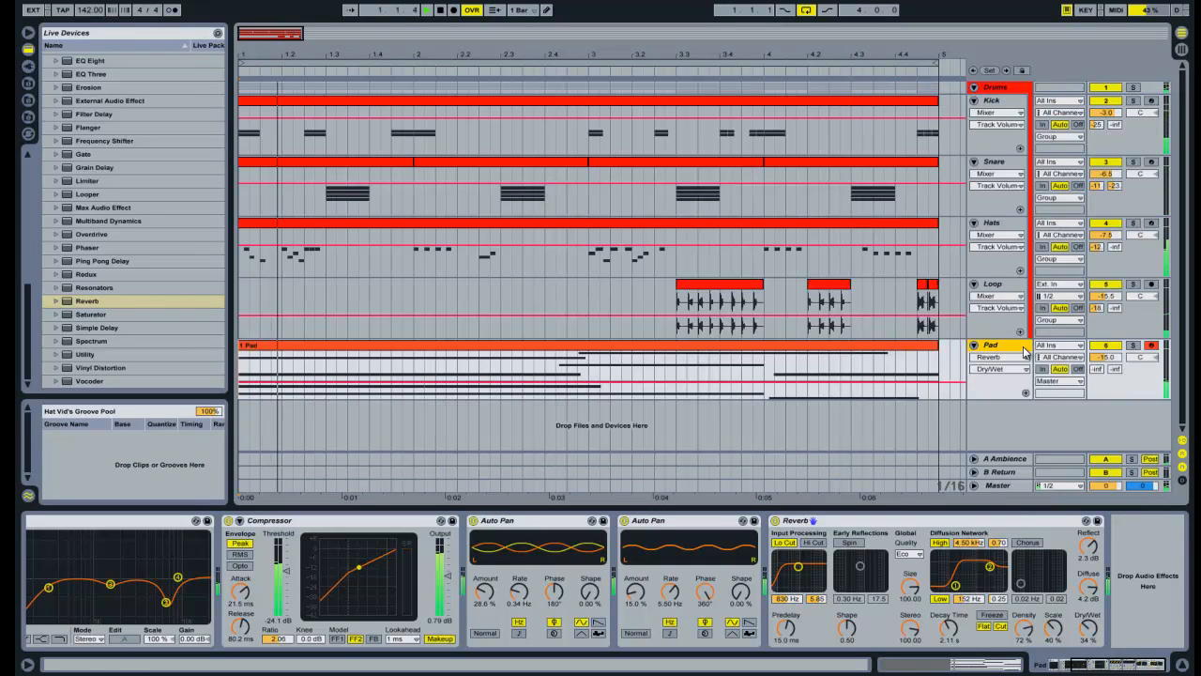
{"action": "left_click_drag", "start_coordinate": [1107, 358], "coordinate": [1114, 362]}
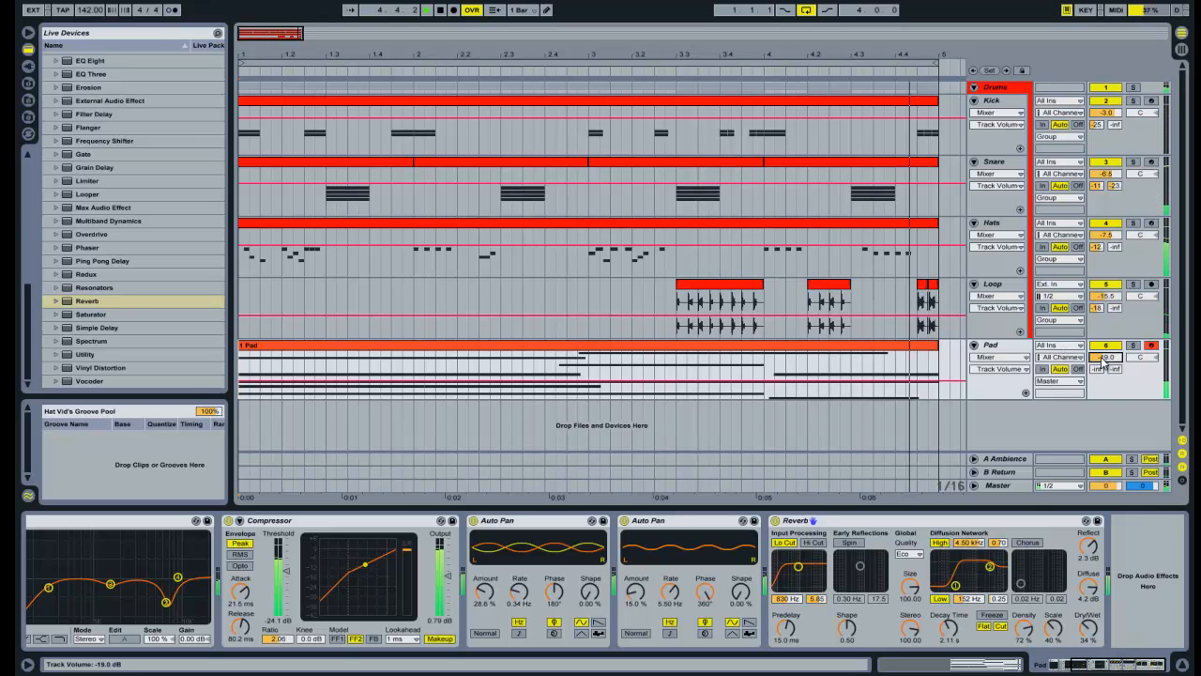
{"action": "left_click", "coordinate": [481, 591]}
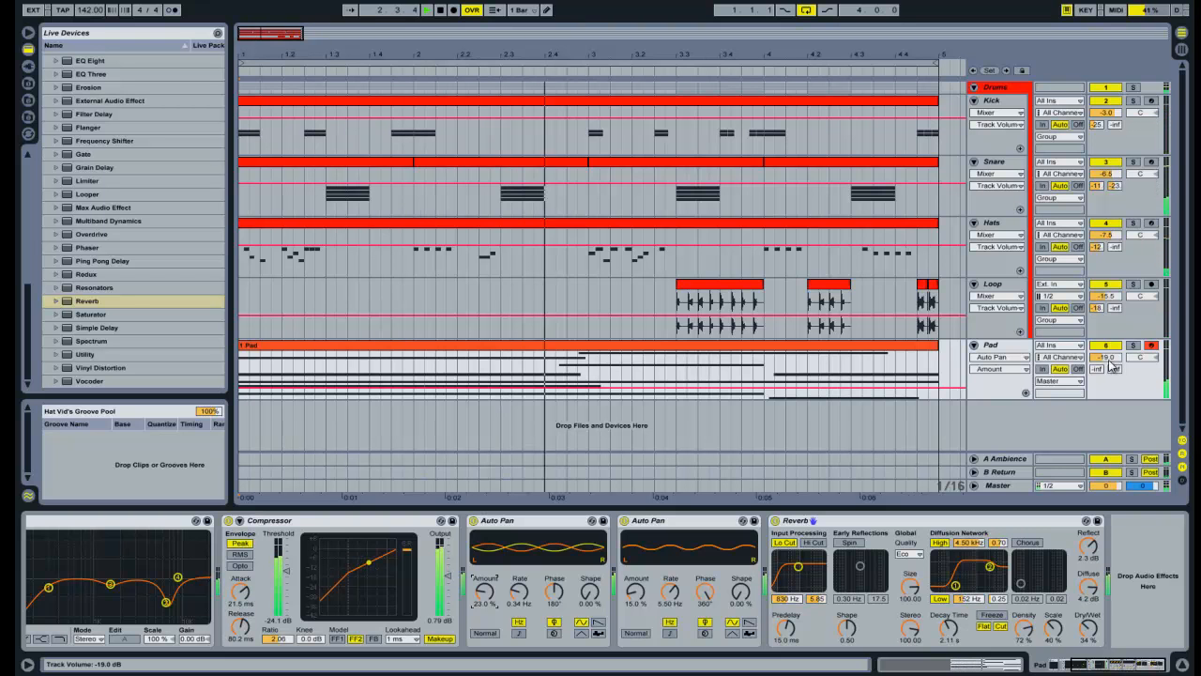
{"action": "left_click_drag", "start_coordinate": [1108, 356], "coordinate": [1113, 362]}
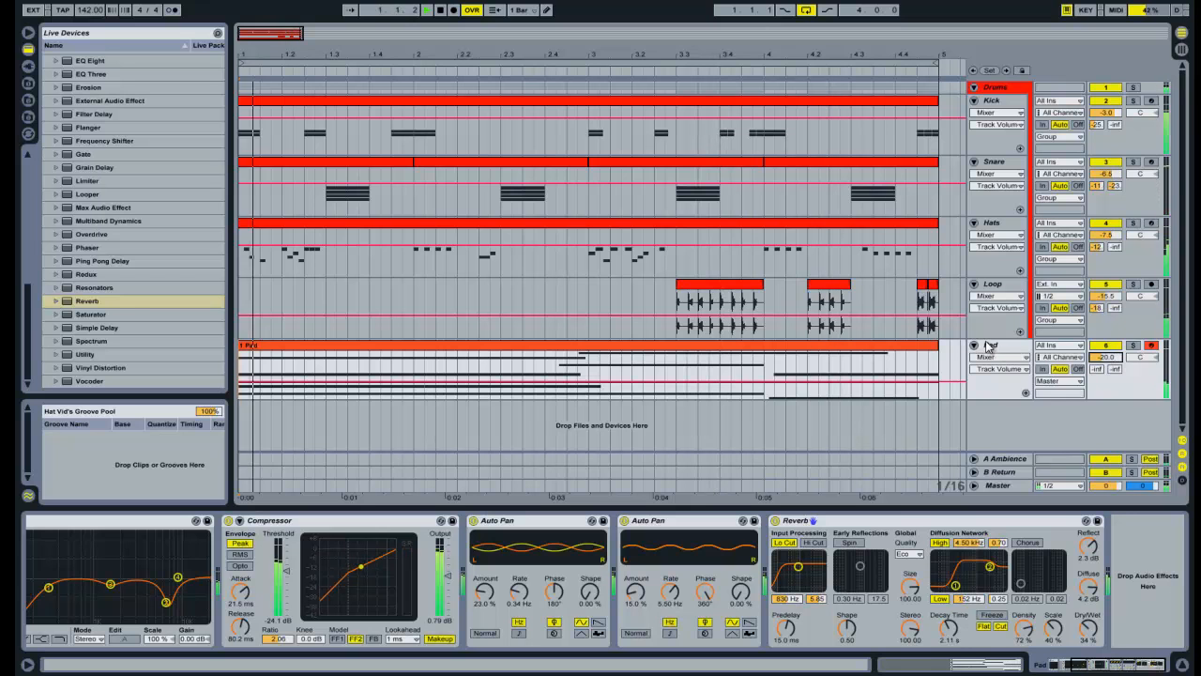
{"action": "left_click_drag", "start_coordinate": [1104, 358], "coordinate": [1085, 356]}
- Collapse the Drums group in the Session View and check the Pad fader level, leaving it at -23.0 dB
{"action": "key", "text": "Tab"}
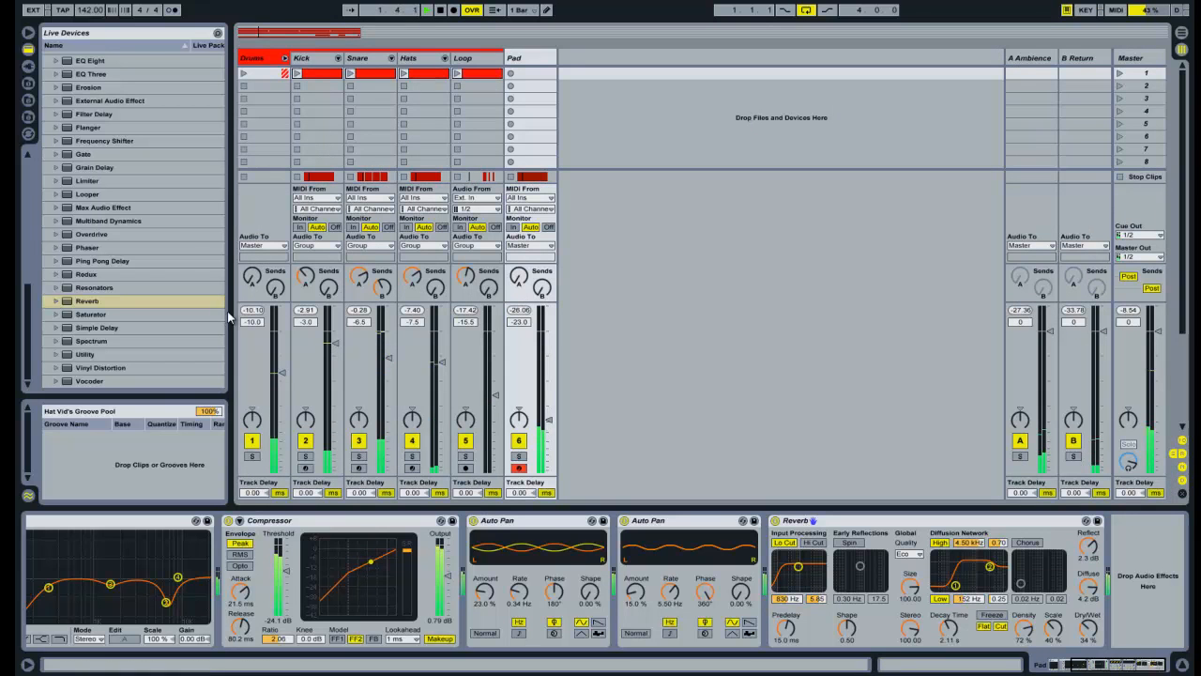
{"action": "left_click", "coordinate": [286, 58]}
{"action": "left_click", "coordinate": [306, 311]}
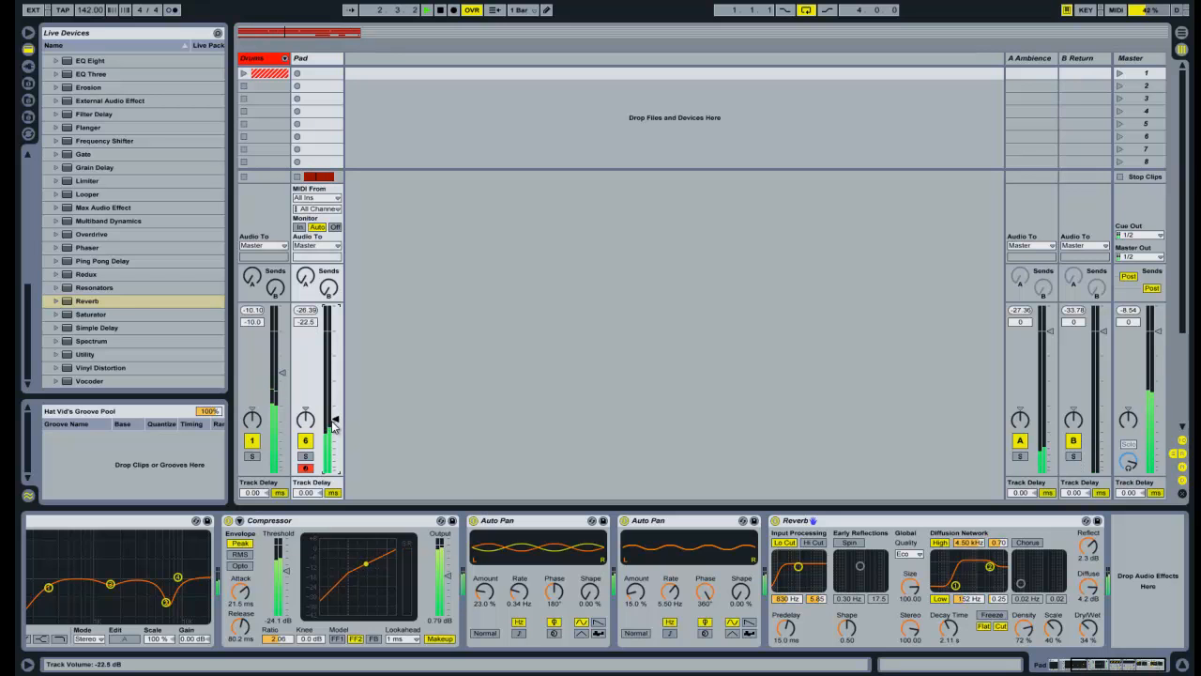
{"action": "left_click_drag", "start_coordinate": [333, 425], "coordinate": [333, 427]}
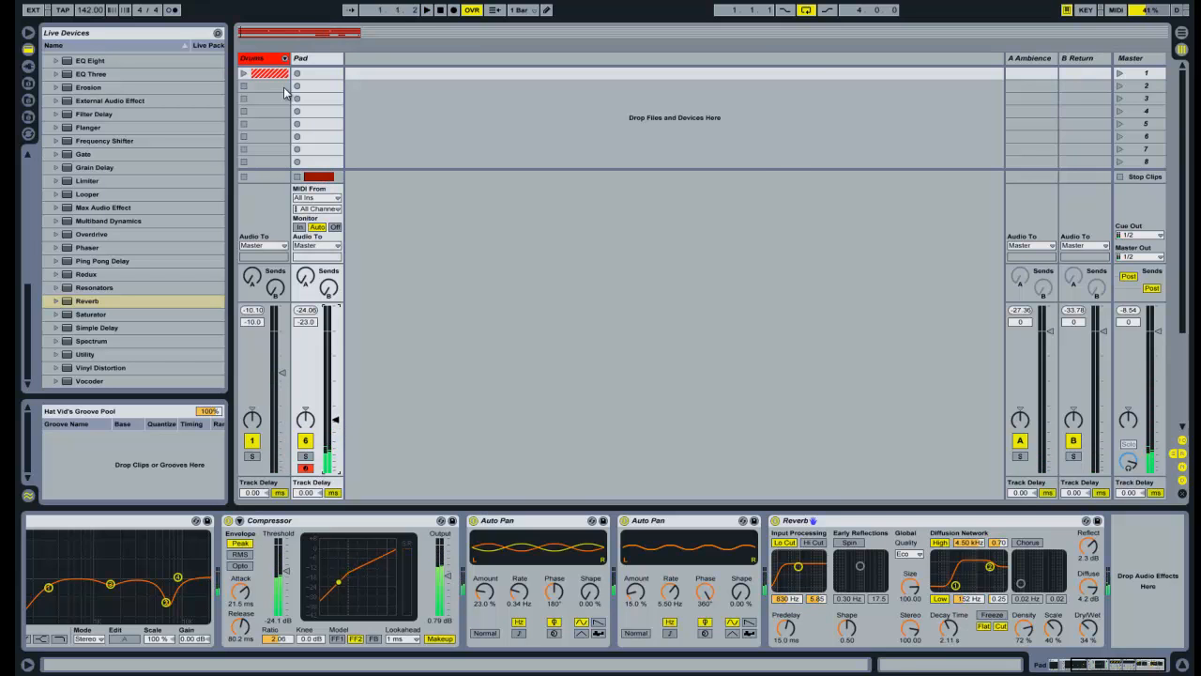
- Return to the Arrangement View, listen to the pad with the drums and stop playback
{"action": "key", "text": "Tab"}
{"action": "left_click", "coordinate": [439, 11]}
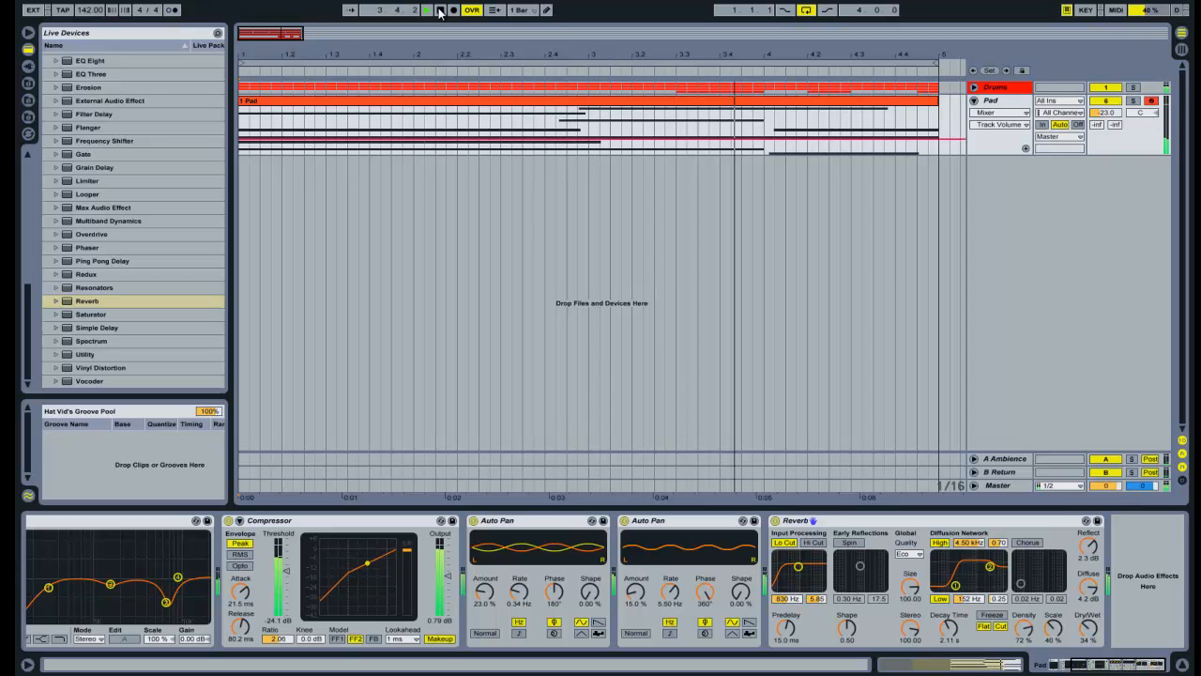
{"action": "left_click", "coordinate": [440, 11]}
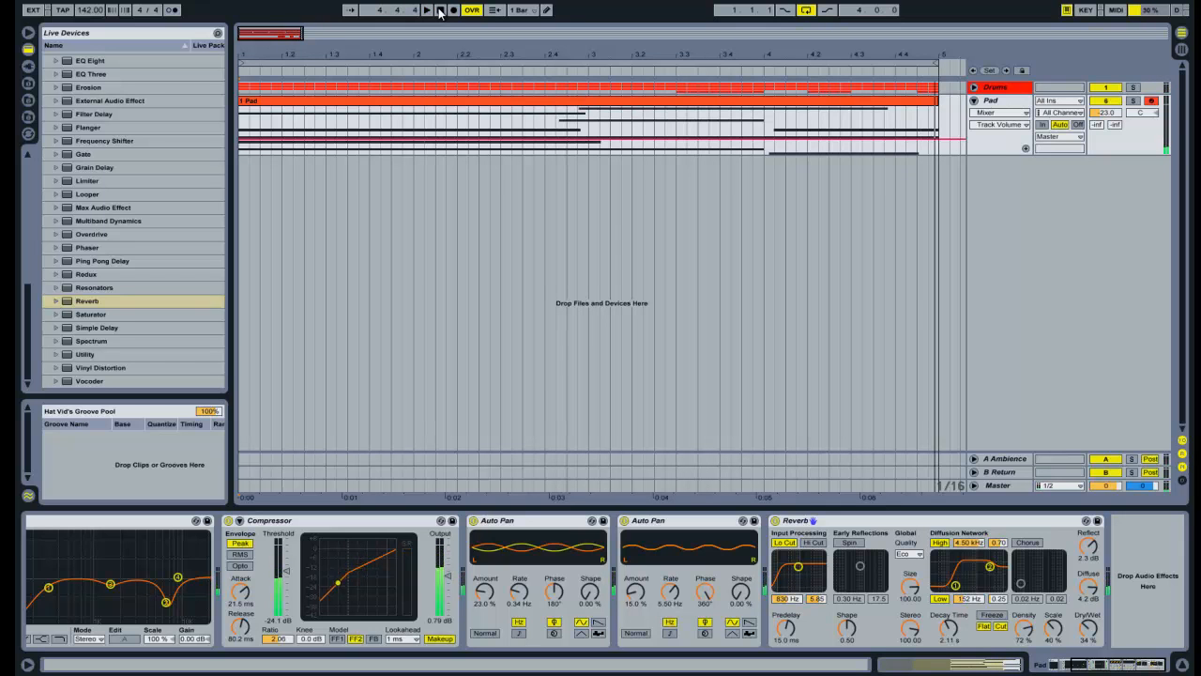